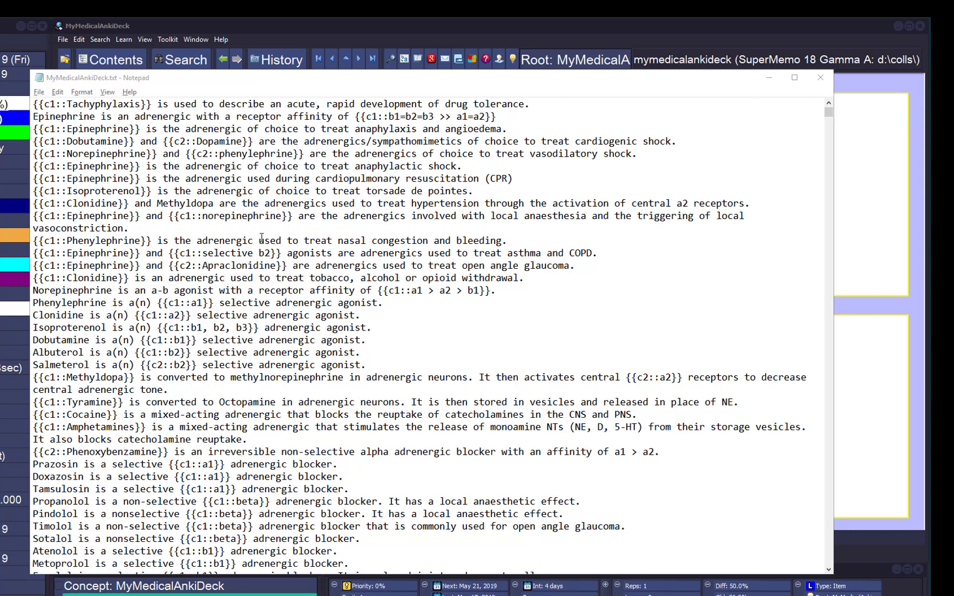
- Scroll through the cloze list in MyMedicalAnkiDeck.txt, then bring the SuperMemo collection window forward
{"action": "left_click", "coordinate": [398, 316]}
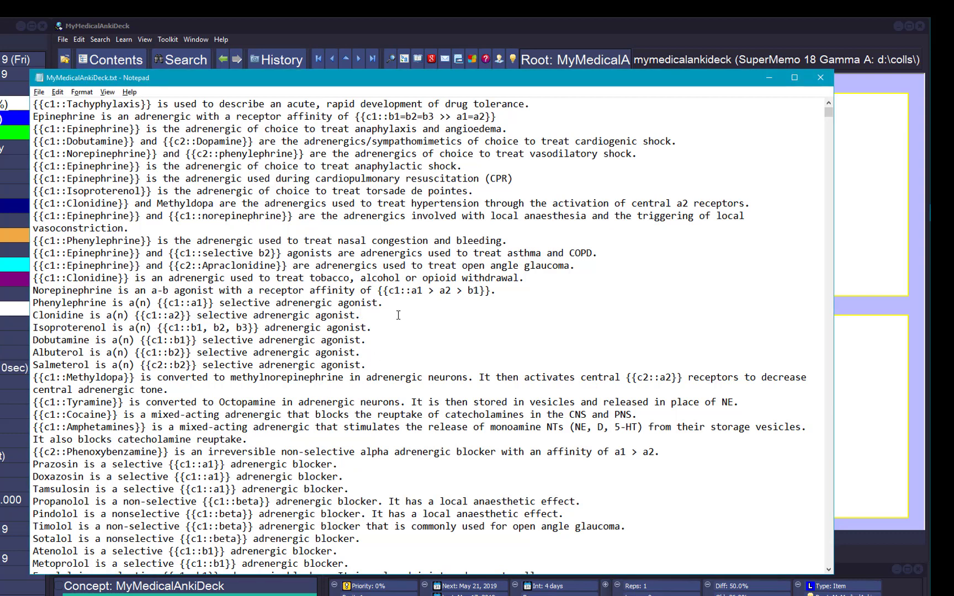
{"action": "scroll", "coordinate": [398, 316], "scroll_direction": "down", "scroll_amount": 3}
{"action": "scroll", "coordinate": [399, 315], "scroll_direction": "down", "scroll_amount": 3}
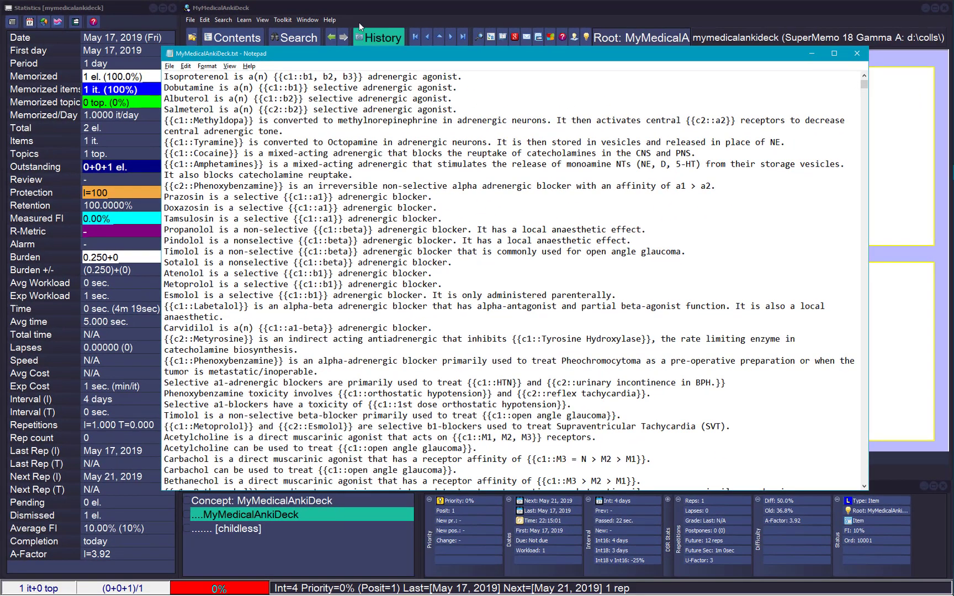
{"action": "left_click", "coordinate": [359, 9]}
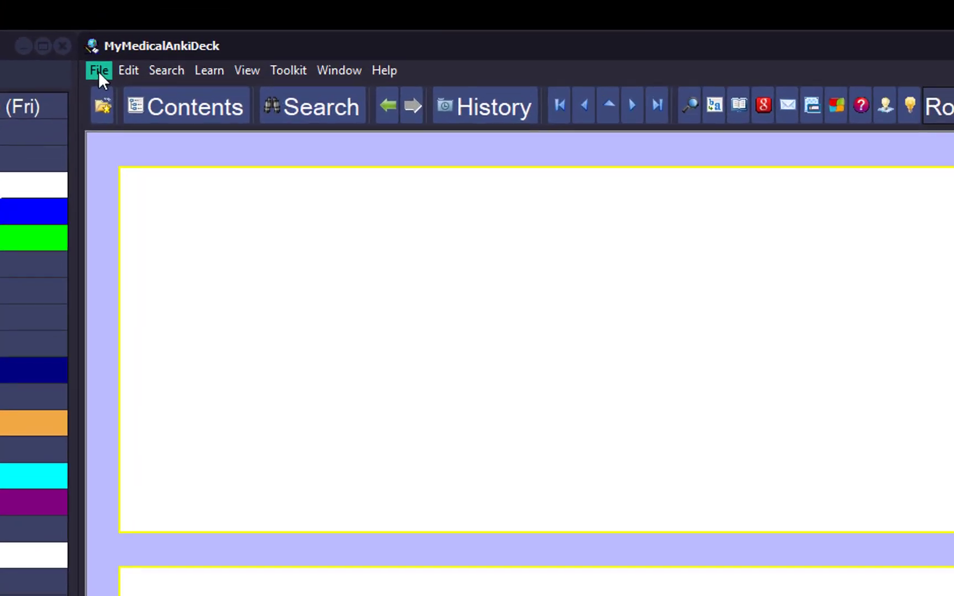
- Import MyMedicalAnkiDeck.txt as Q&A text, using the current element as the item template
{"action": "left_click", "coordinate": [190, 20]}
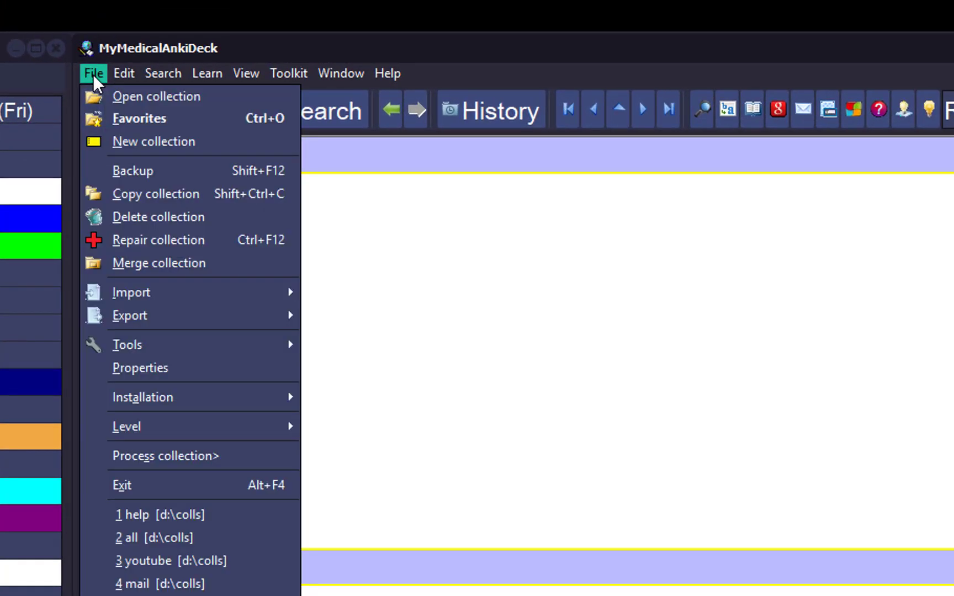
{"action": "mouse_move", "coordinate": [135, 288]}
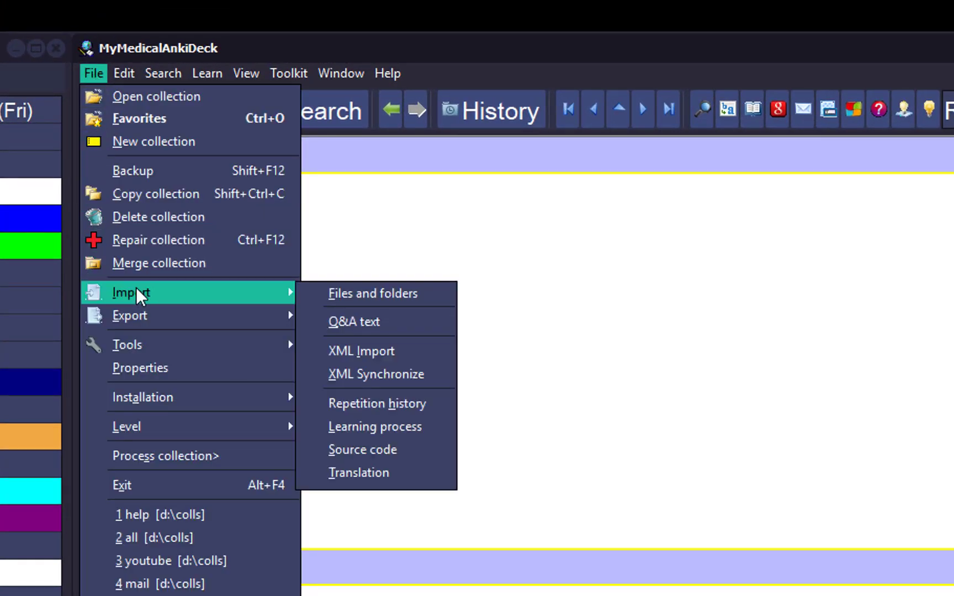
{"action": "left_click", "coordinate": [345, 317]}
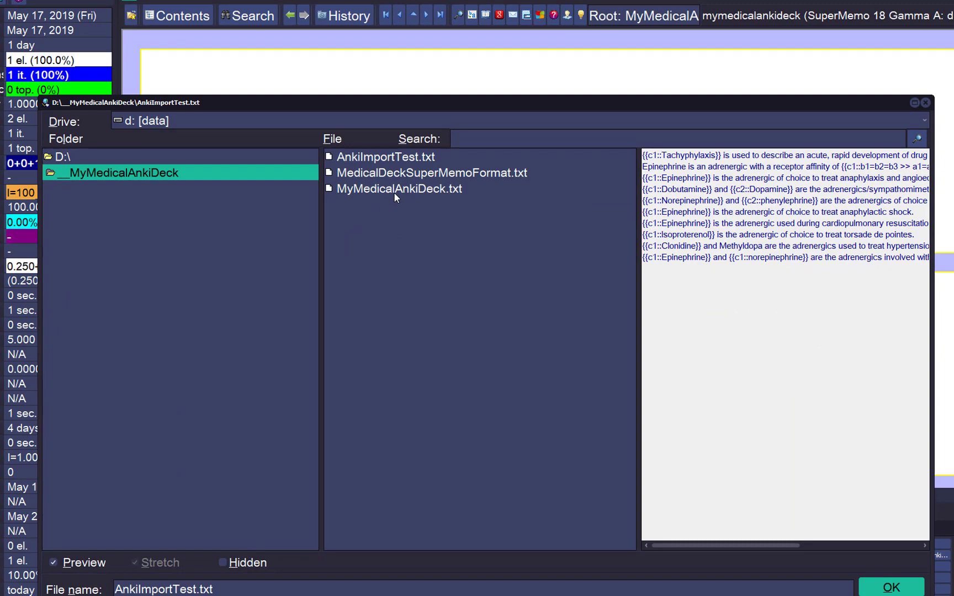
{"action": "left_click", "coordinate": [419, 189]}
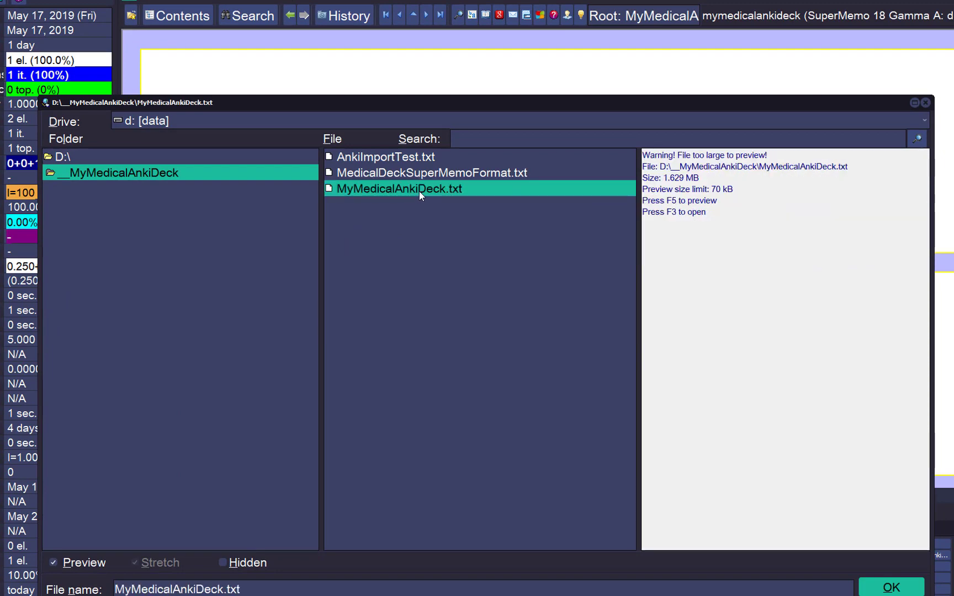
{"action": "left_click", "coordinate": [892, 588]}
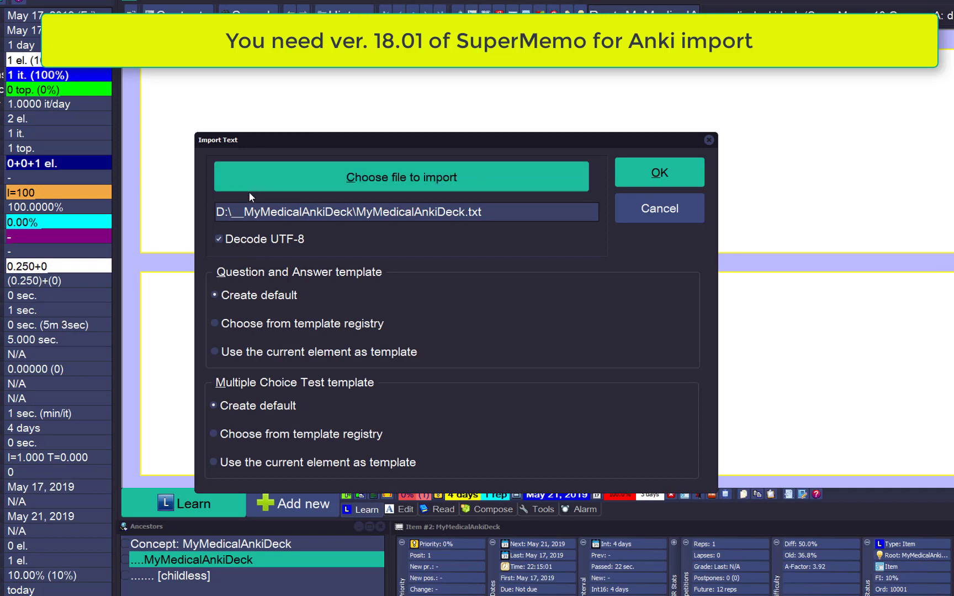
{"action": "left_click", "coordinate": [372, 351]}
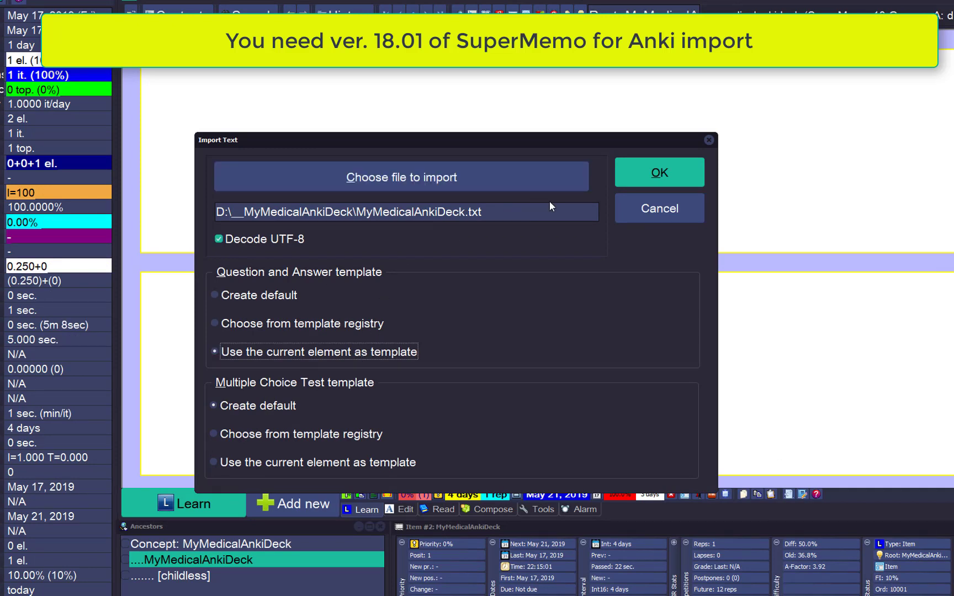
{"action": "left_click", "coordinate": [634, 168]}
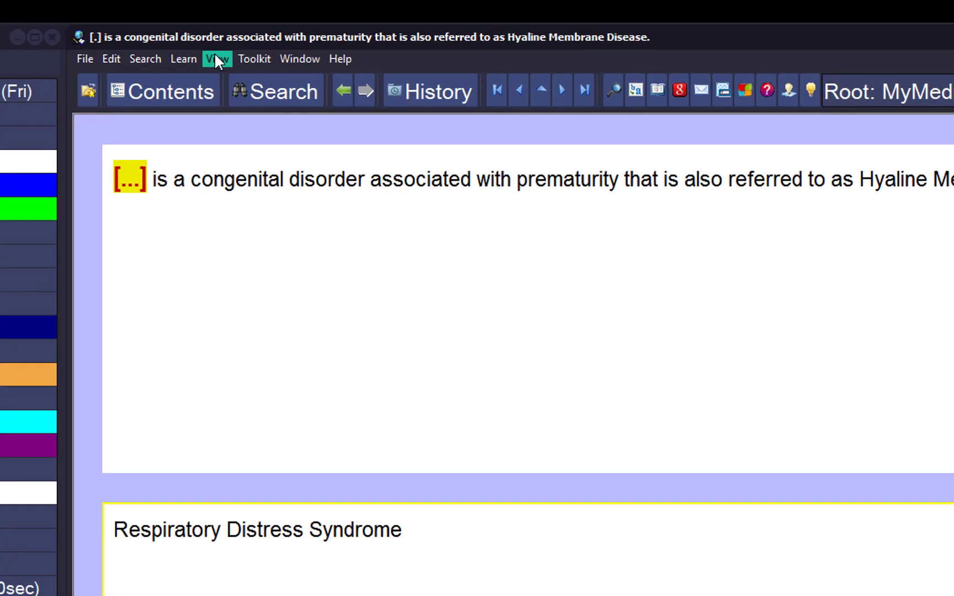
- List all elements, memorize them with intervals in a chosen range, then close the list
{"action": "left_click", "coordinate": [262, 19]}
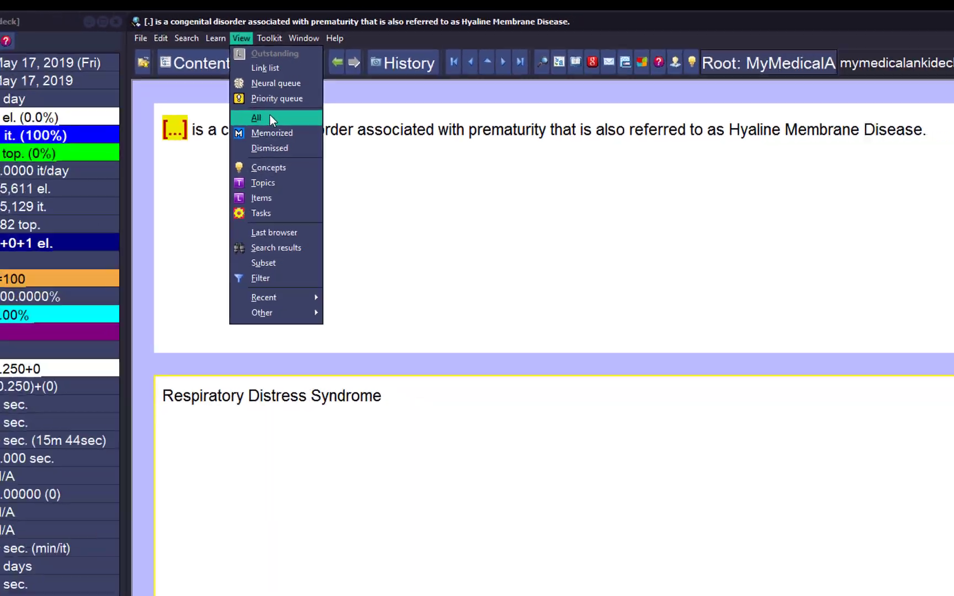
{"action": "left_click", "coordinate": [243, 203]}
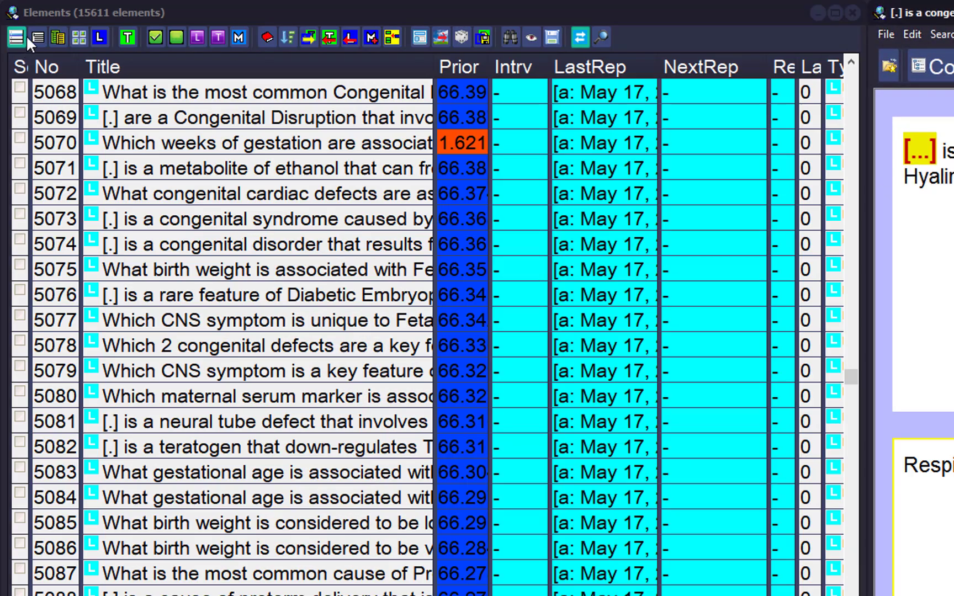
{"action": "left_click", "coordinate": [34, 35]}
{"action": "mouse_move", "coordinate": [50, 56]}
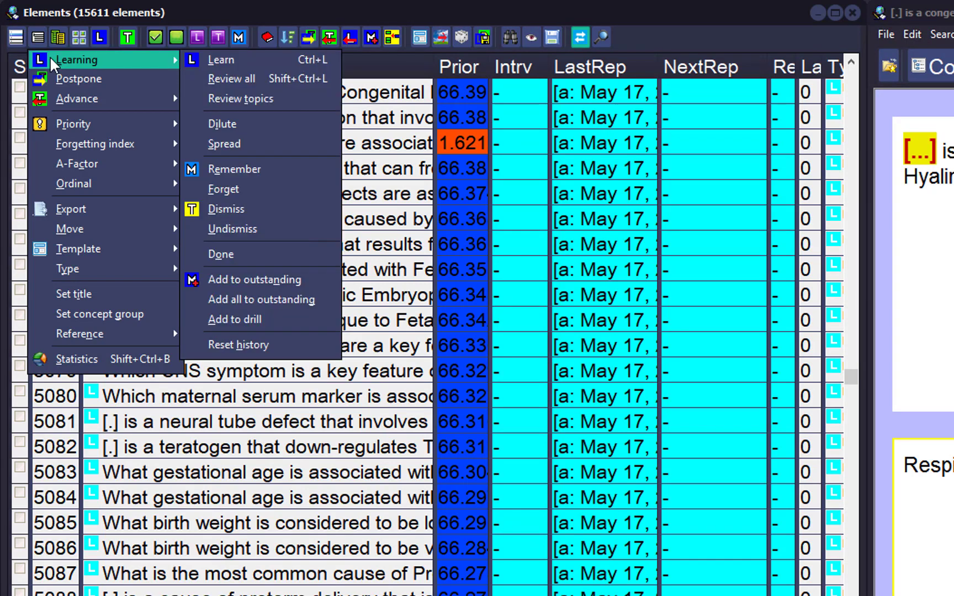
{"action": "left_click", "coordinate": [276, 169]}
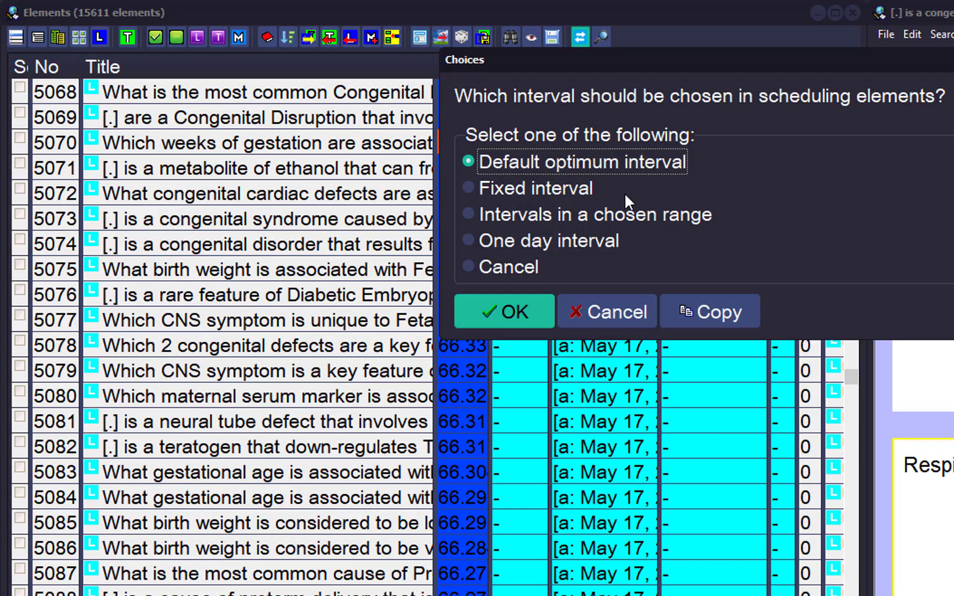
{"action": "left_click", "coordinate": [473, 214]}
{"action": "left_click", "coordinate": [511, 312]}
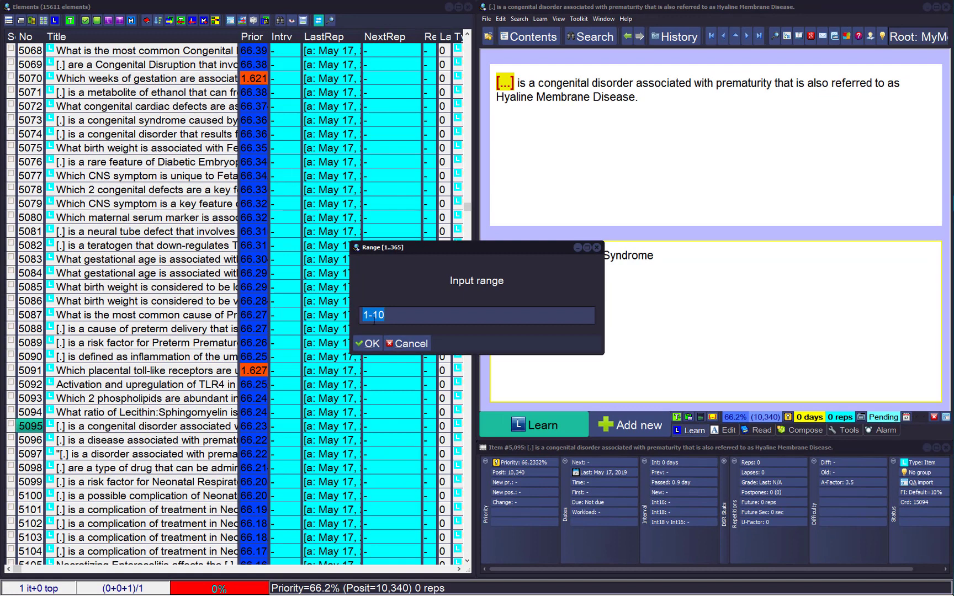
{"action": "left_click", "coordinate": [368, 343]}
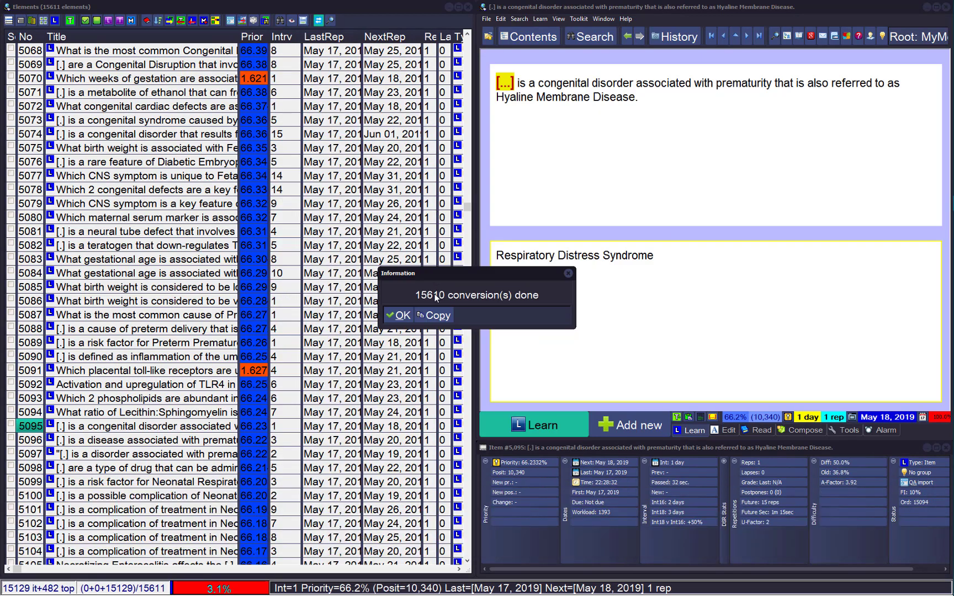
{"action": "left_click", "coordinate": [402, 316]}
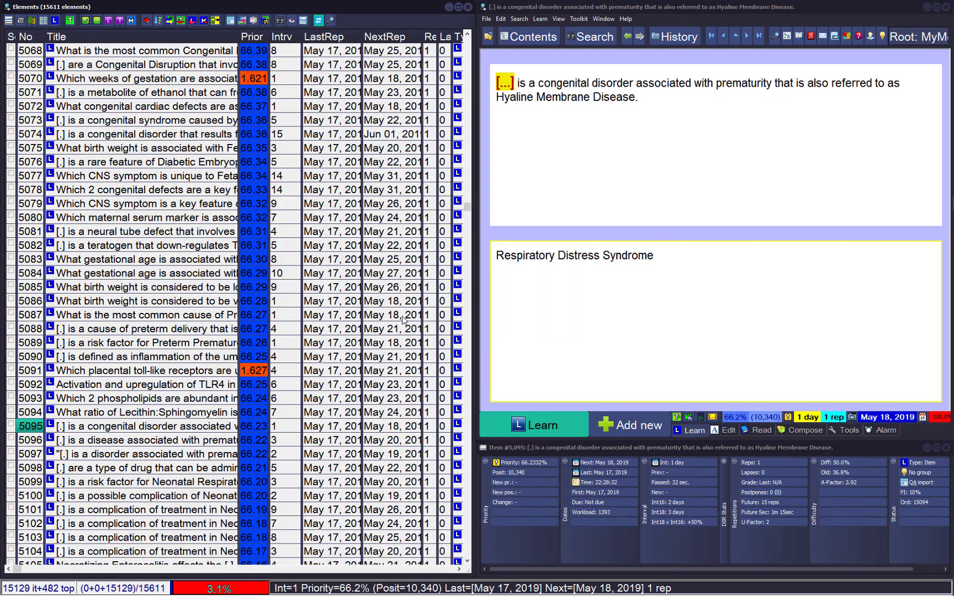
{"action": "left_click", "coordinate": [468, 8]}
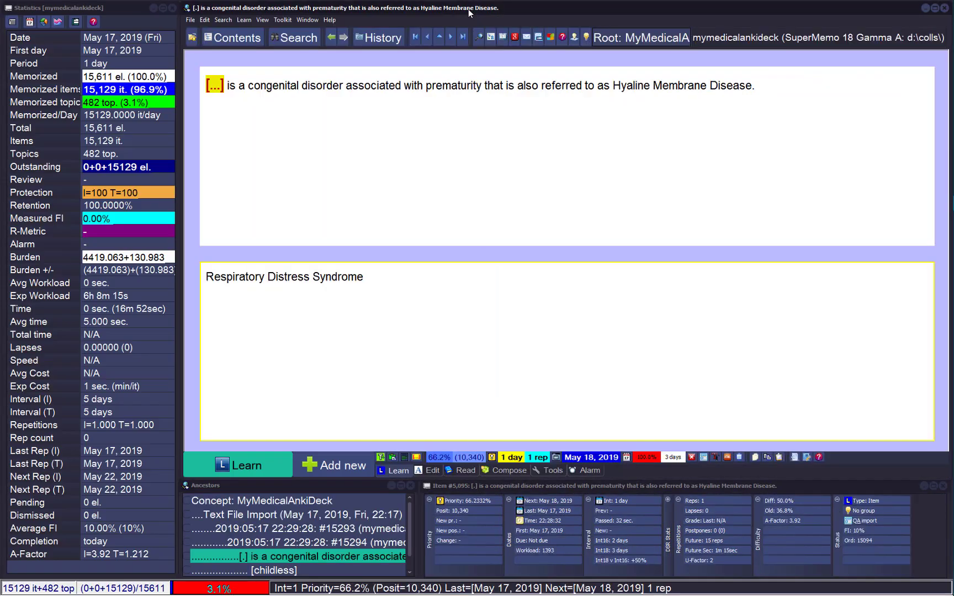
- Rename the 'Text File Import' topic to 'My Medical Knowledge' in the Contents tree
{"action": "left_click", "coordinate": [228, 37]}
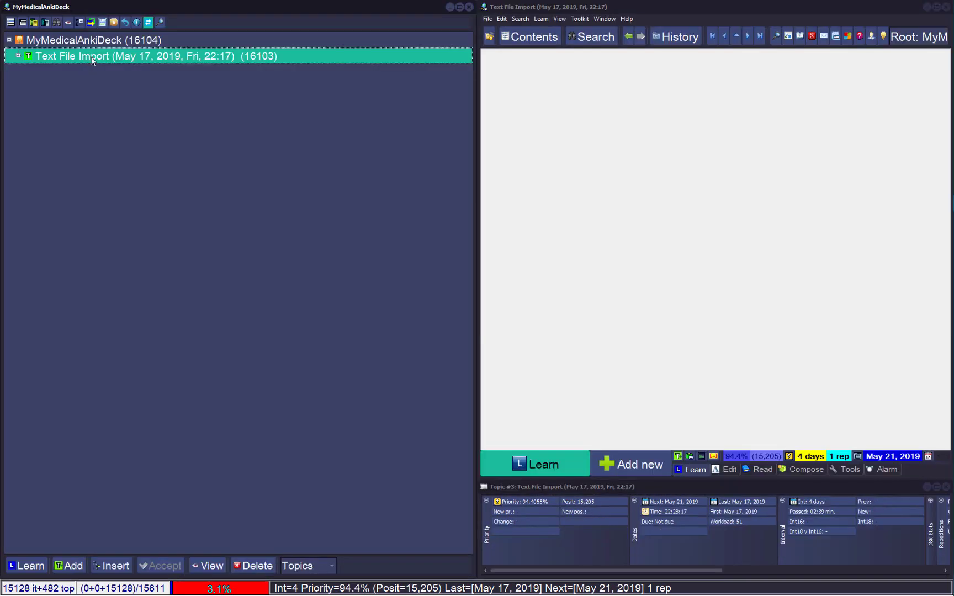
{"action": "left_click", "coordinate": [91, 57]}
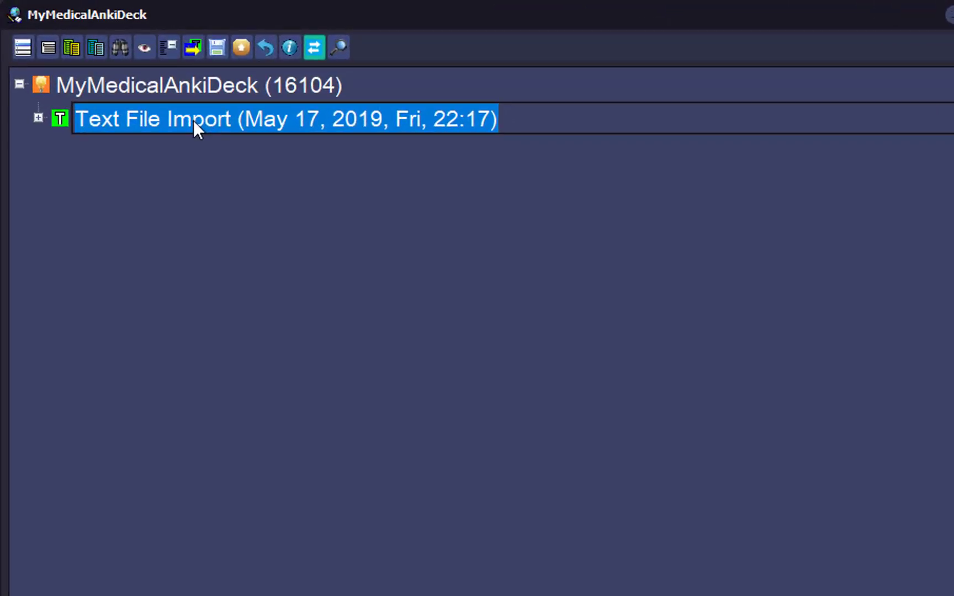
{"action": "type", "text": "My M"}
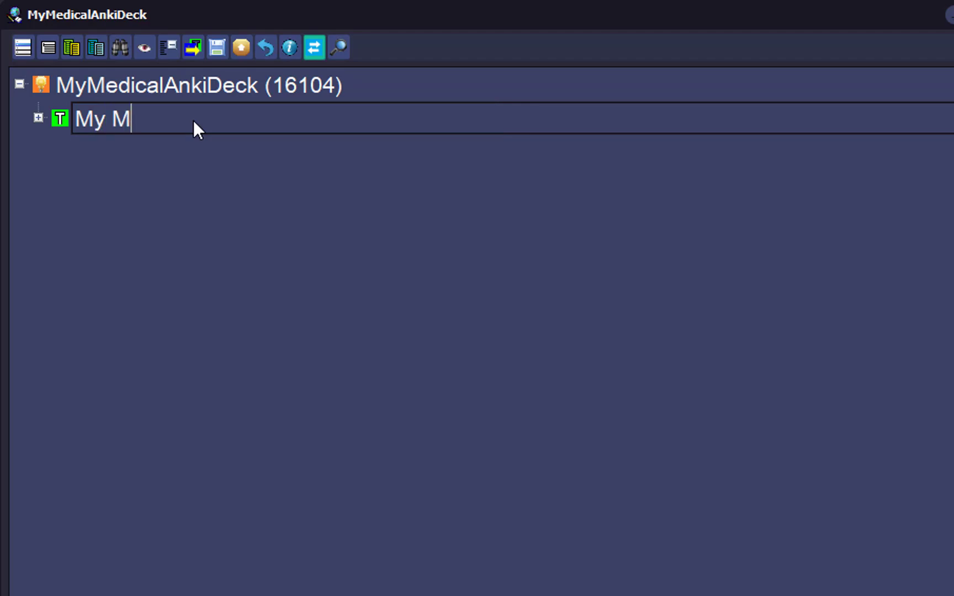
{"action": "type", "text": "edical Kno"}
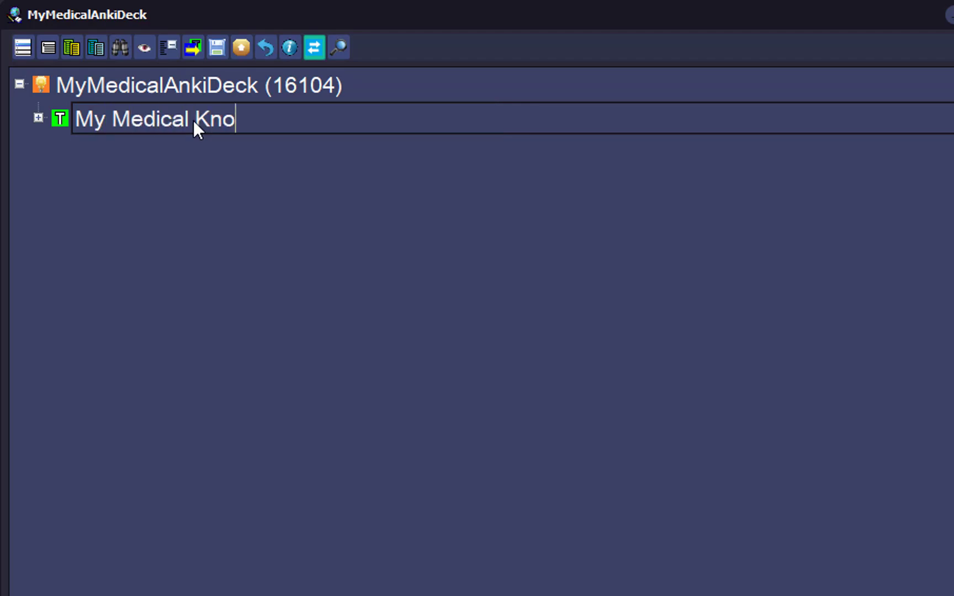
{"action": "type", "text": "wledge"}
{"action": "key", "text": "Return"}
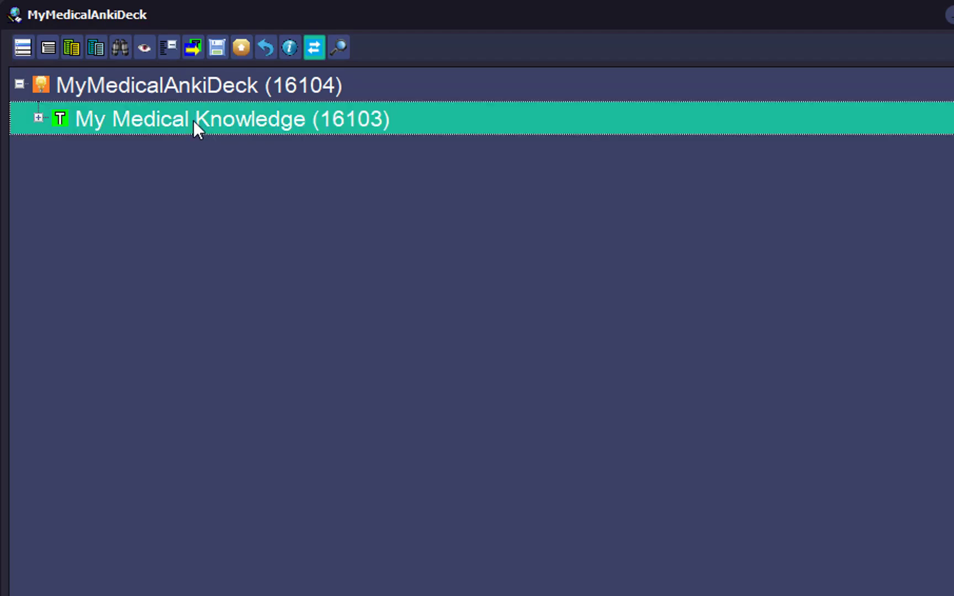
- Arrange the topic's children into folders of 33 children each
{"action": "right_click", "coordinate": [198, 130]}
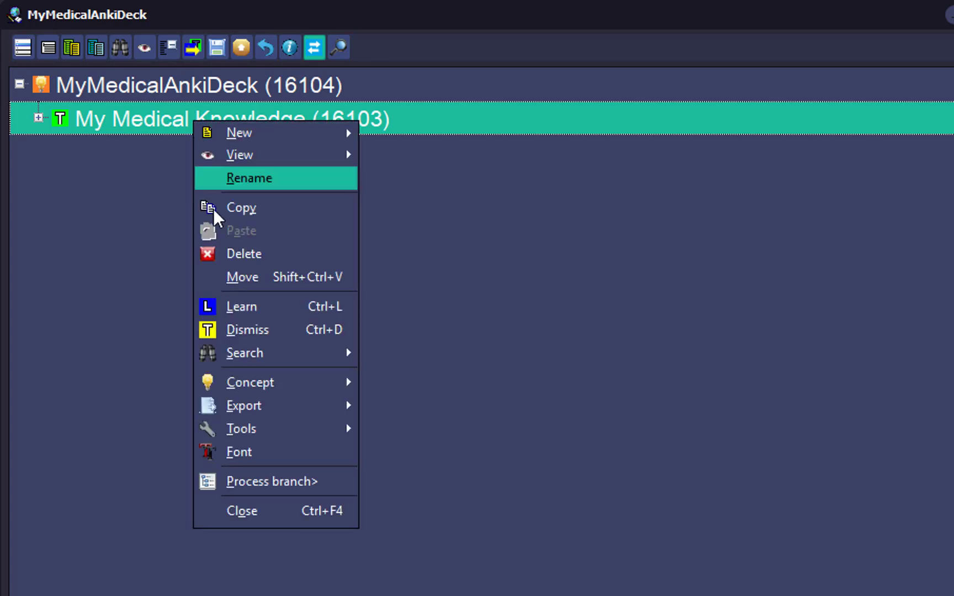
{"action": "mouse_move", "coordinate": [342, 429]}
{"action": "left_click", "coordinate": [464, 458]}
{"action": "left_click", "coordinate": [347, 346]}
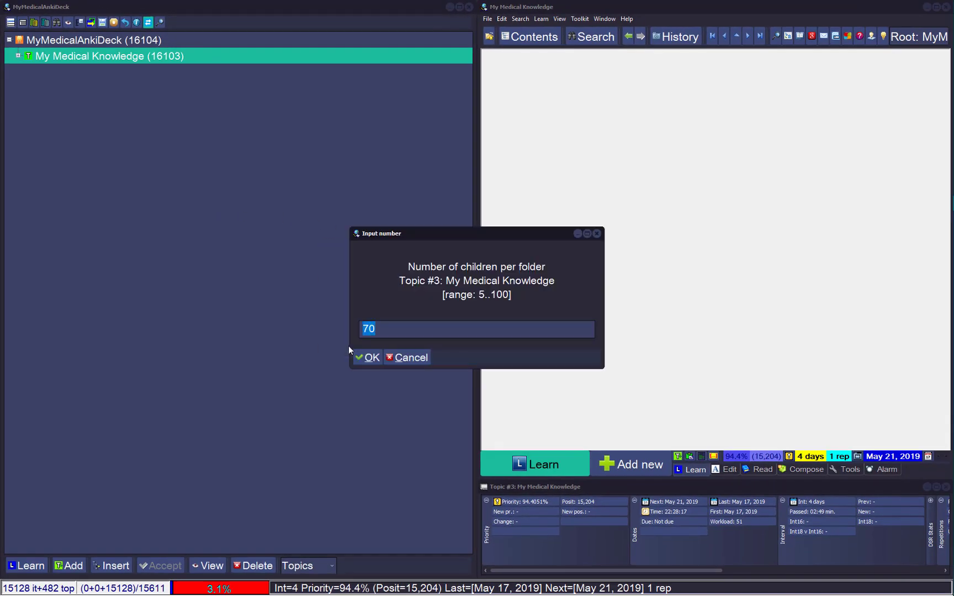
{"action": "type", "text": "33"}
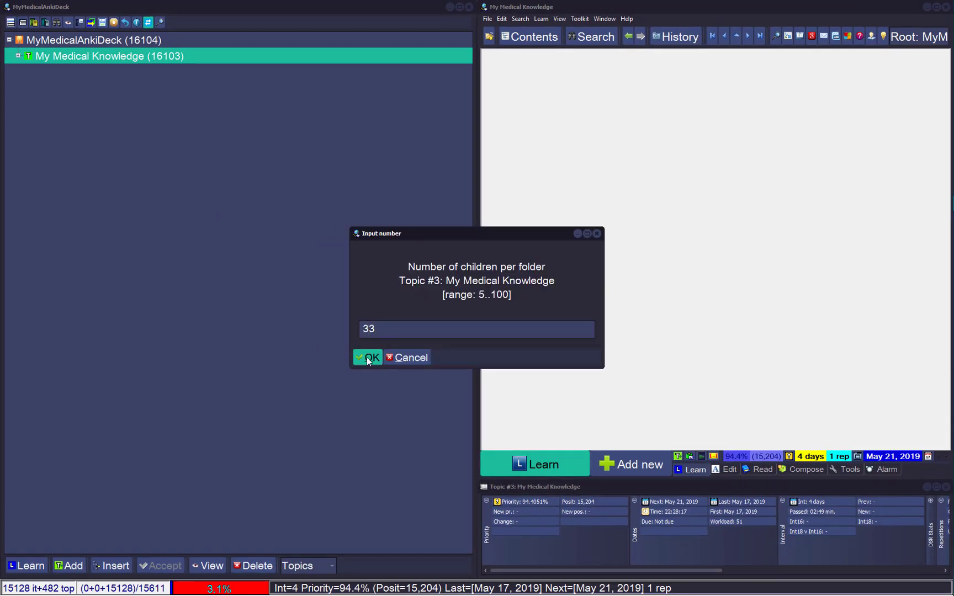
{"action": "left_click", "coordinate": [368, 357]}
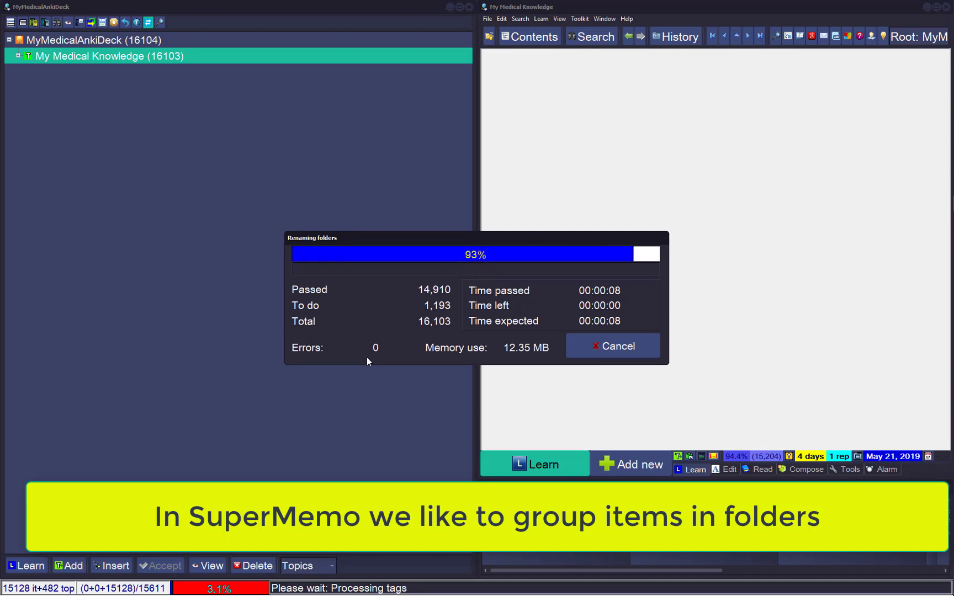
- Expand My Medical Knowledge to reveal its 22 numbered folders
{"action": "left_click", "coordinate": [18, 55]}
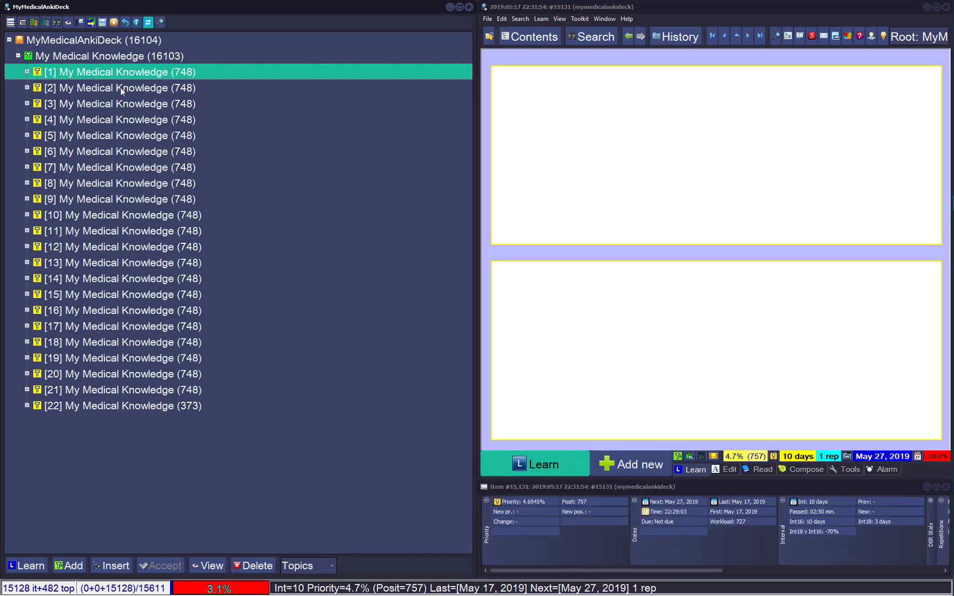
- Expand folders [1] and [1.1], select the tachyphylaxis cloze, and open the Workload Calendar
{"action": "left_click", "coordinate": [26, 72]}
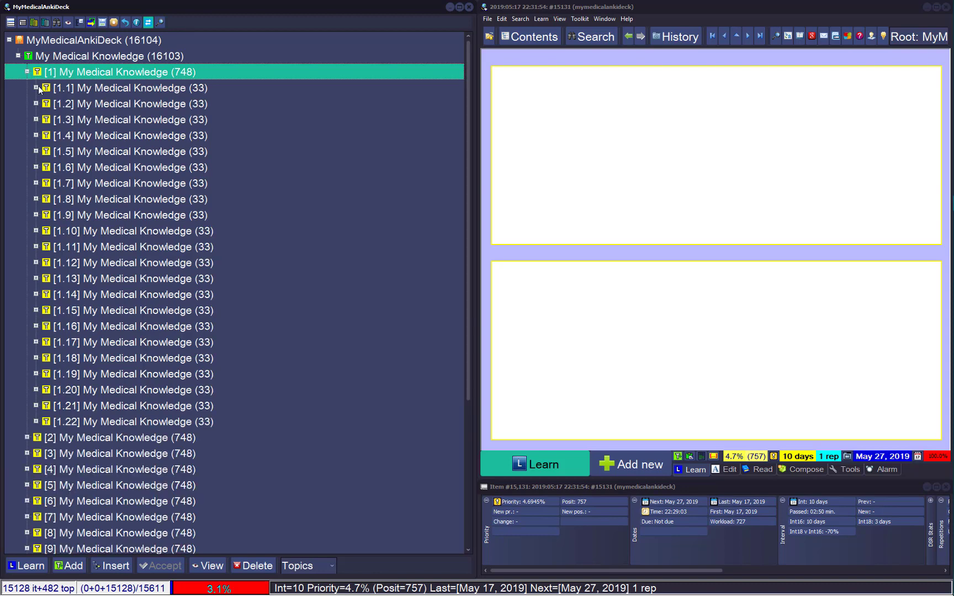
{"action": "left_click", "coordinate": [37, 87]}
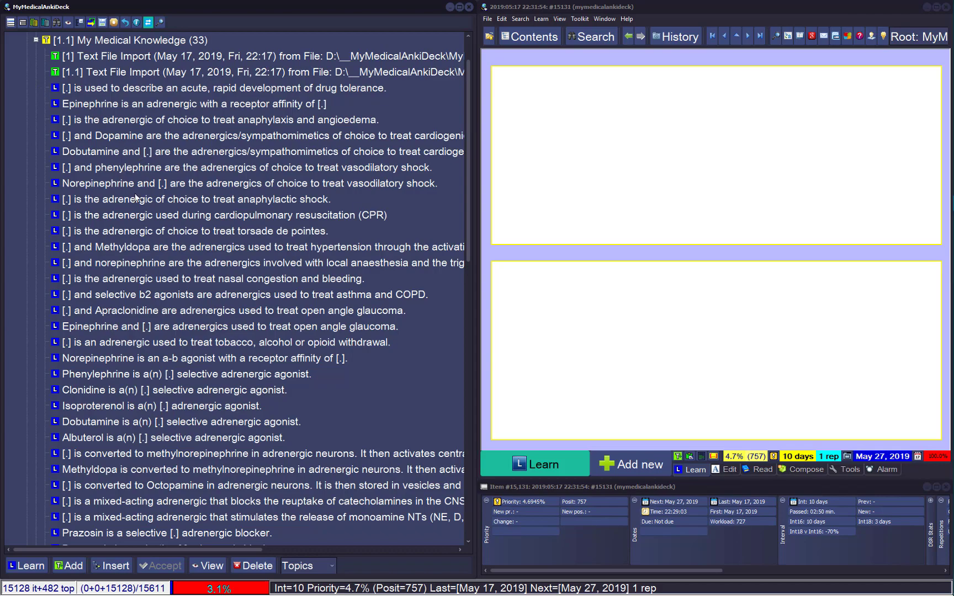
{"action": "left_click", "coordinate": [162, 88]}
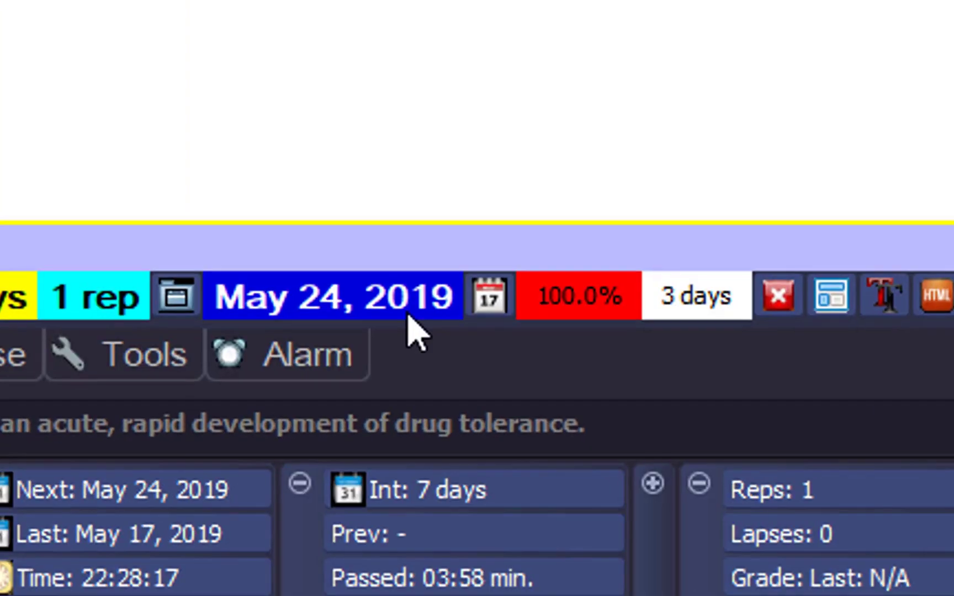
{"action": "left_click", "coordinate": [492, 298]}
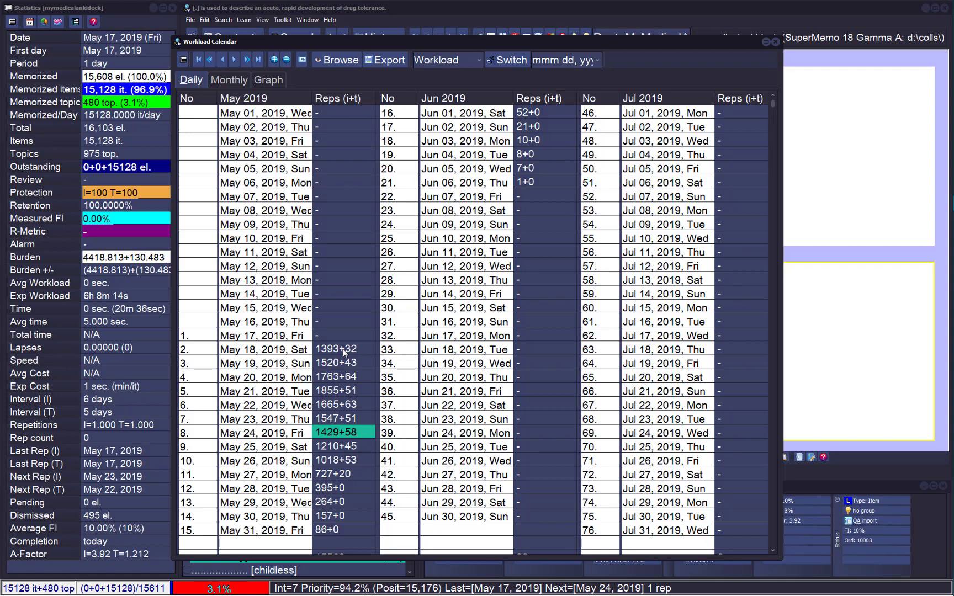
- Dismiss the Workload Calendar with Esc to return to the MyMedicalAnkiDeck root concept
{"action": "key", "text": "Escape"}
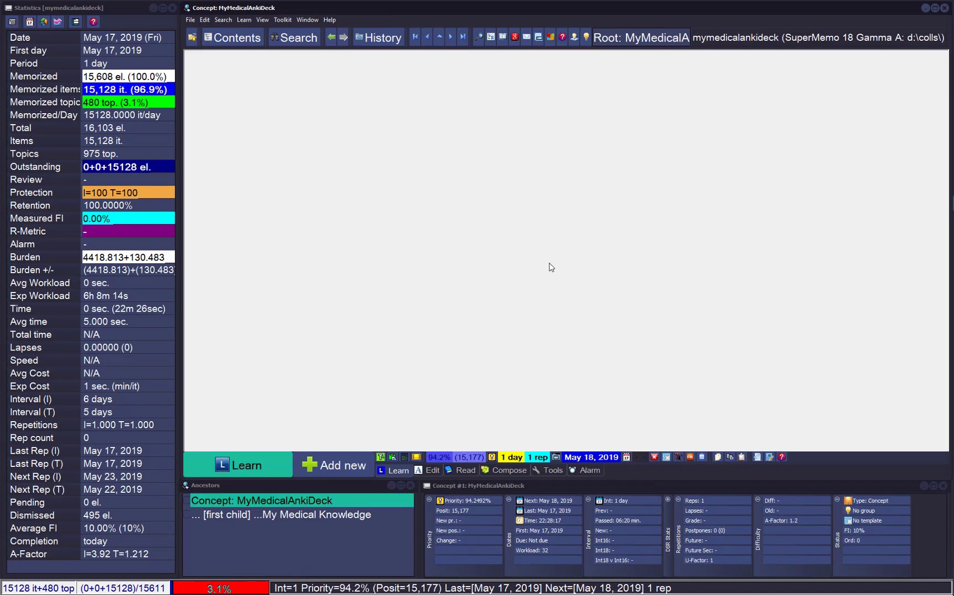
- Search the collection for 'cancer' and reorder the resulting list of 393 items
{"action": "key", "text": "ctrl+f"}
{"action": "type", "text": "cancer"}
{"action": "key", "text": "Return"}
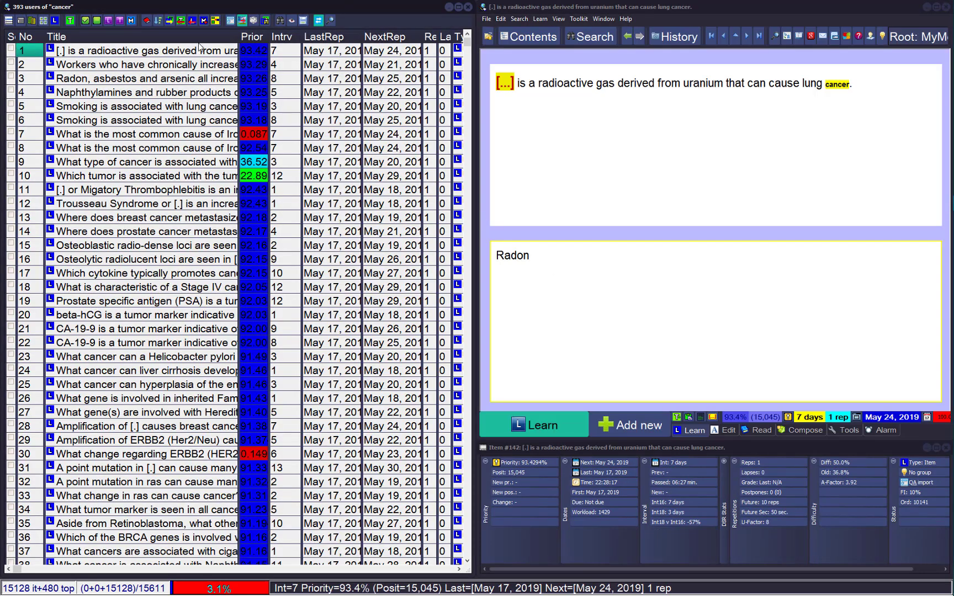
{"action": "left_click", "coordinate": [253, 20]}
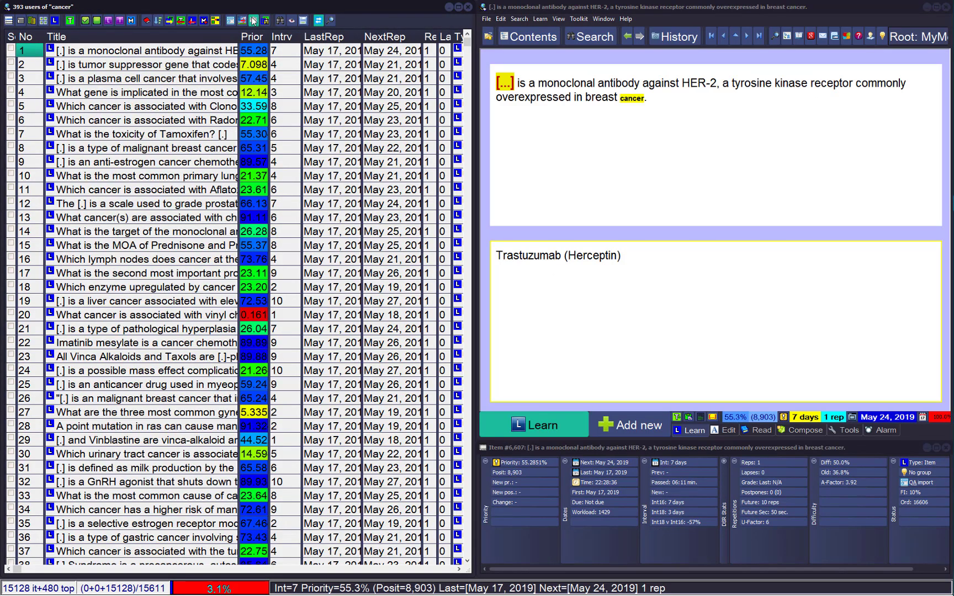
- Spread their priorities with minimum position 33, step 11, maximum 22%
{"action": "left_click", "coordinate": [216, 20]}
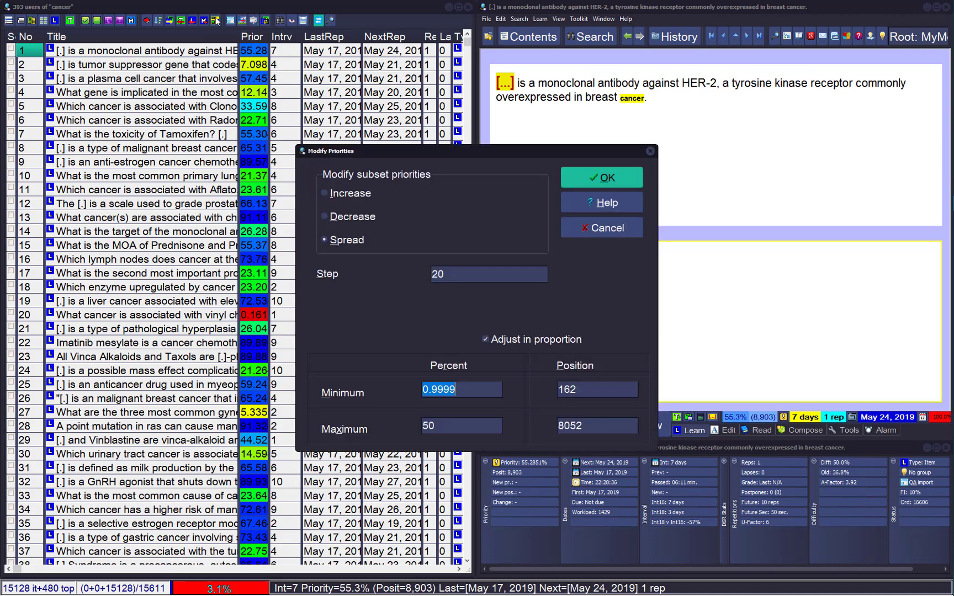
{"action": "key", "text": "Tab"}
{"action": "type", "text": "33"}
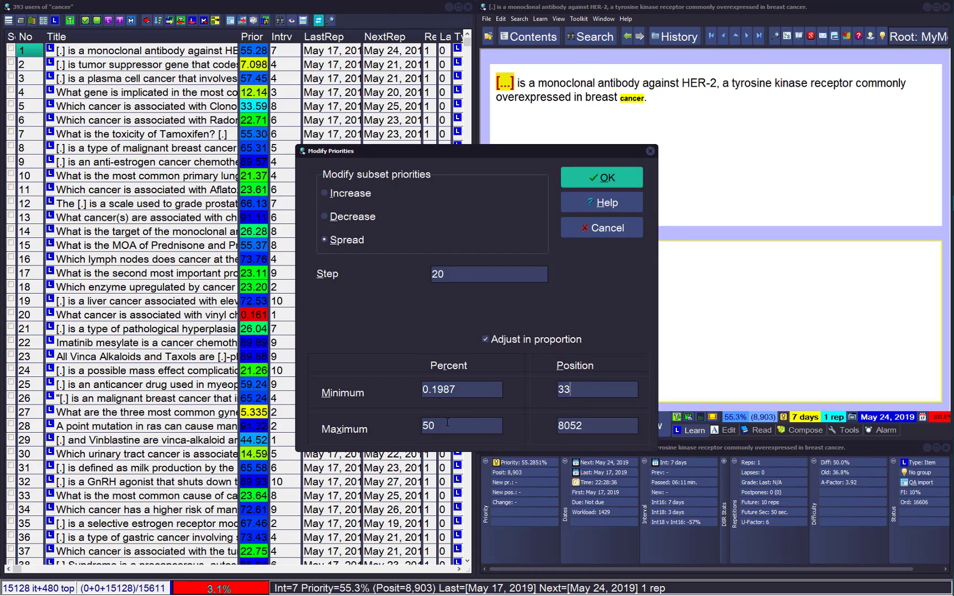
{"action": "double_click", "coordinate": [472, 275]}
{"action": "type", "text": "11"}
{"action": "key", "text": "shift+Home"}
{"action": "type", "text": "22"}
{"action": "left_click", "coordinate": [588, 181]}
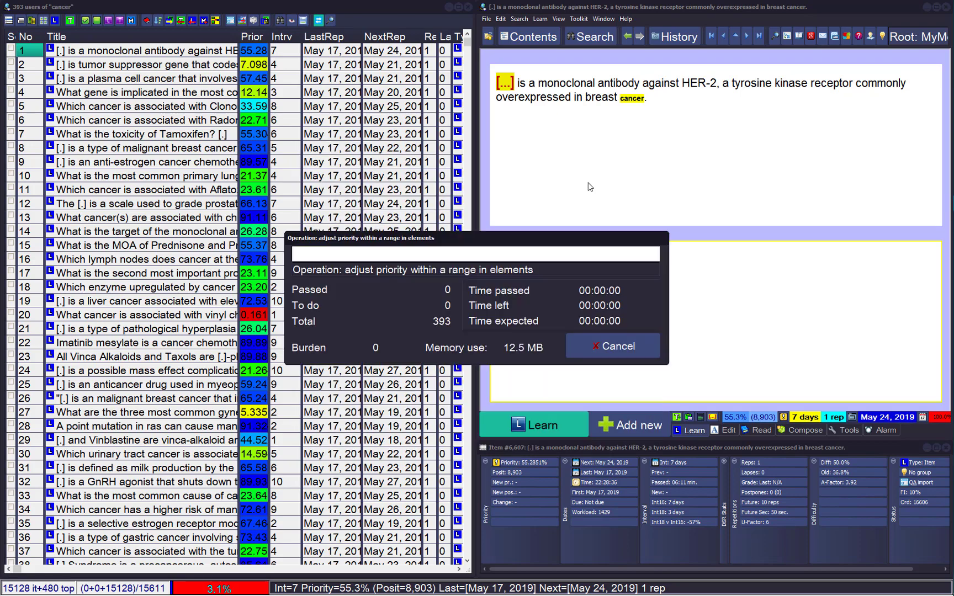
{"action": "key", "text": "Return"}
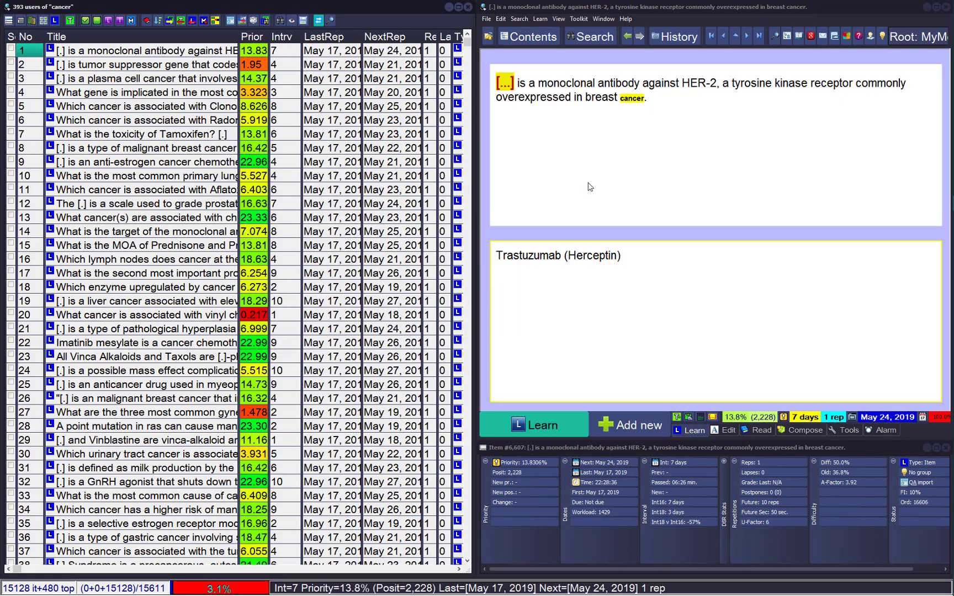
- Close the cancer list and search the collection for 'malignant'
{"action": "key", "text": "Escape"}
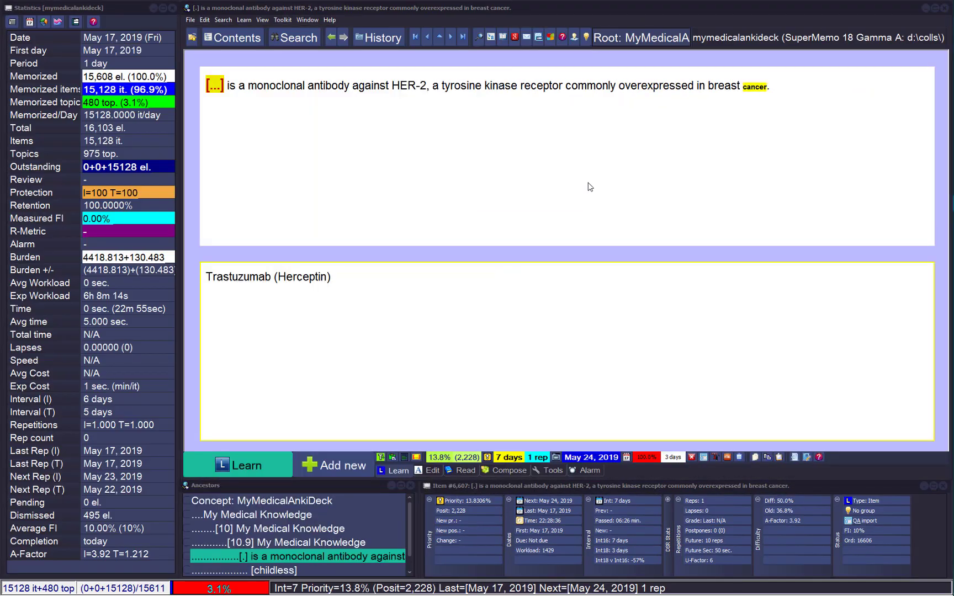
{"action": "key", "text": "ctrl+f"}
{"action": "type", "text": "malignant"}
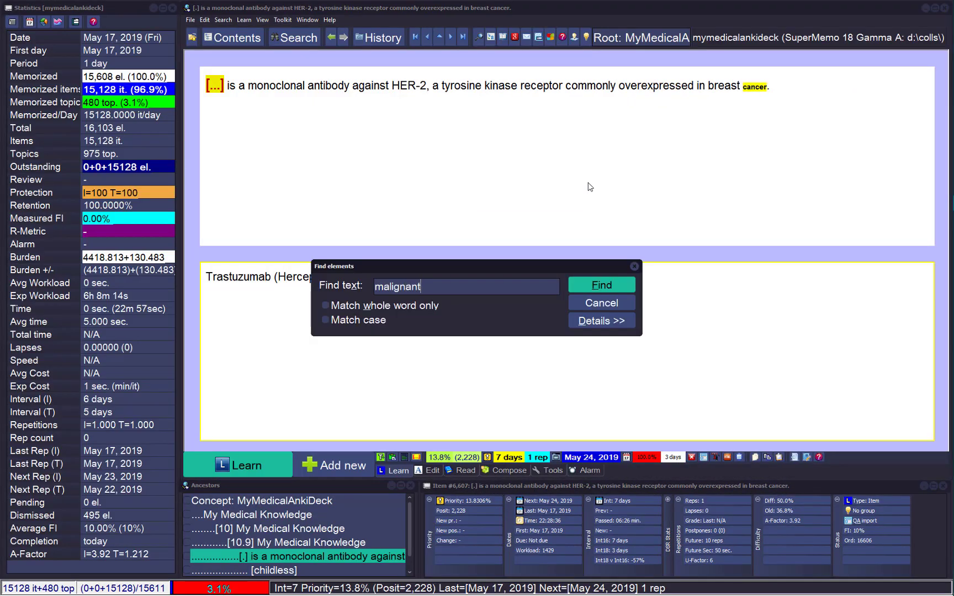
{"action": "key", "text": "Return"}
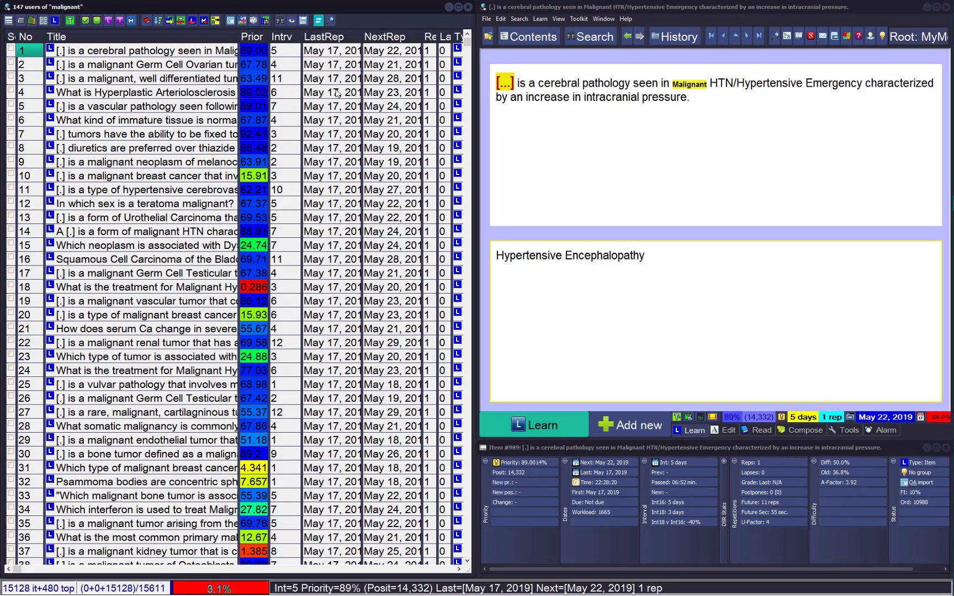
- Spread the 147 items' priorities from position 33 to 22%, without proportional adjustment
{"action": "left_click", "coordinate": [215, 21]}
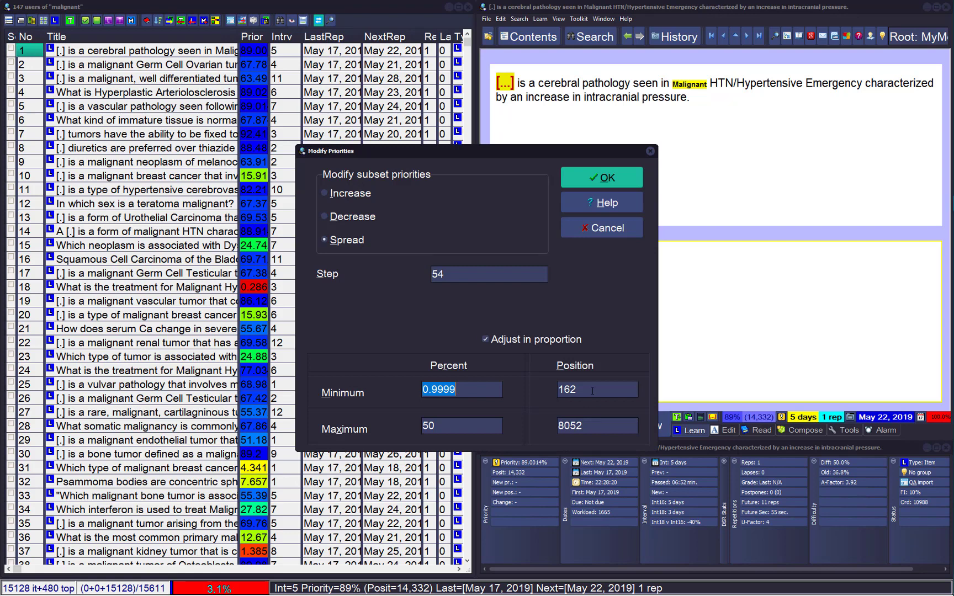
{"action": "key", "text": "Tab"}
{"action": "type", "text": "33"}
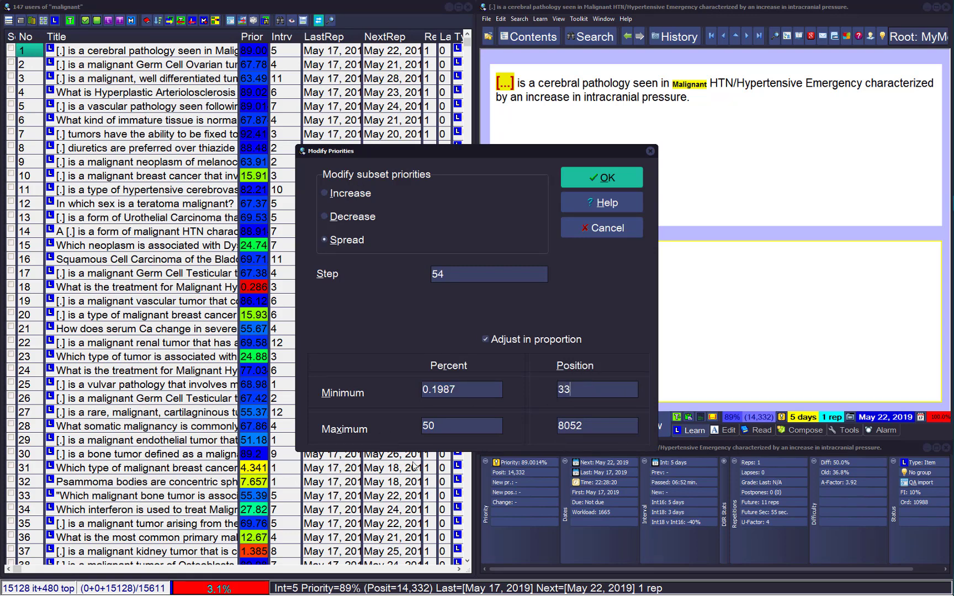
{"action": "key", "text": "Tab"}
{"action": "type", "text": "22"}
{"action": "left_click", "coordinate": [486, 340]}
{"action": "left_click", "coordinate": [602, 177]}
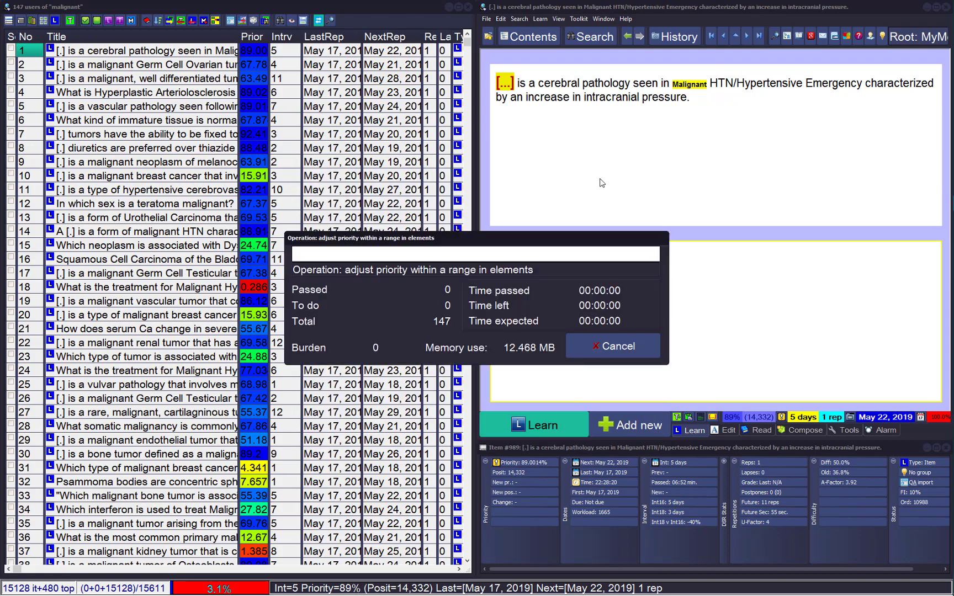
- Search for 'immun' and sort the 426 found items by priority, lowest first
{"action": "key", "text": "Escape"}
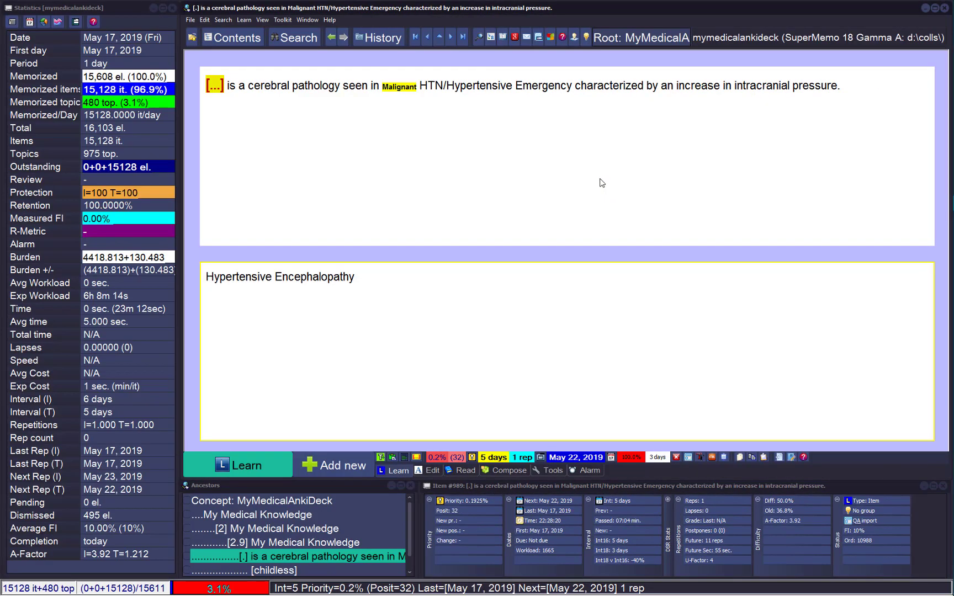
{"action": "key", "text": "ctrl+f"}
{"action": "type", "text": "immun"}
{"action": "key", "text": "Return"}
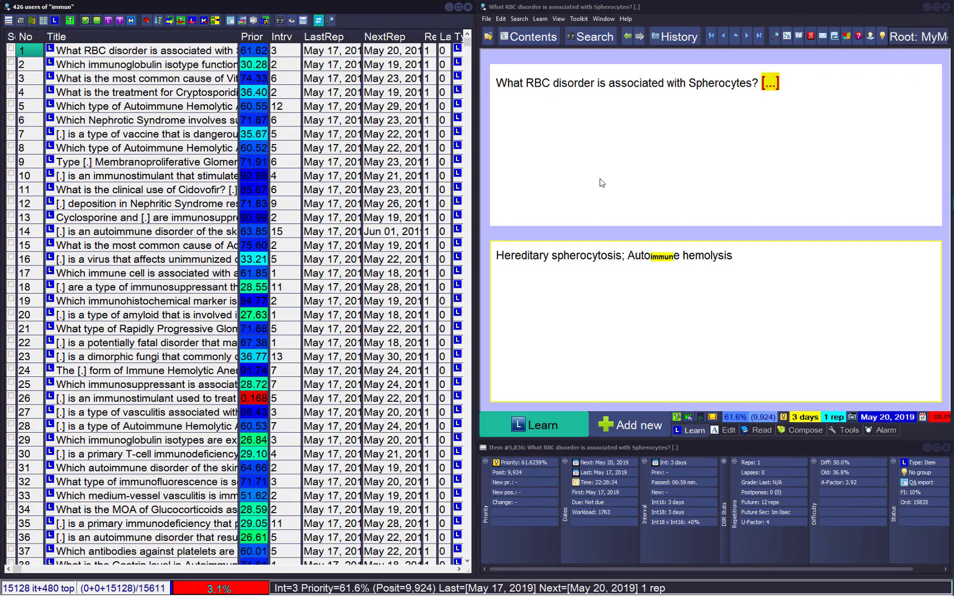
{"action": "left_click", "coordinate": [259, 40]}
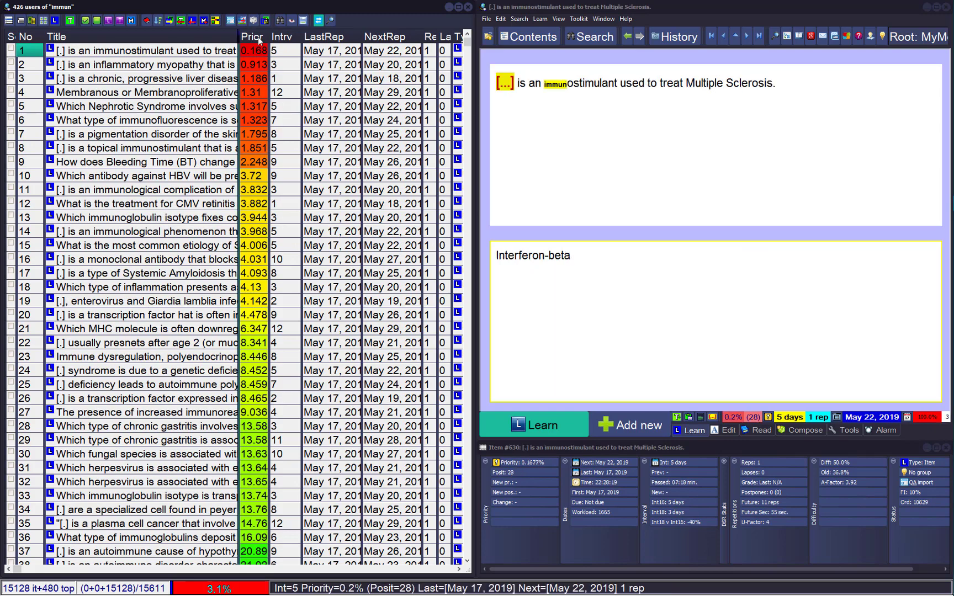
{"action": "left_click", "coordinate": [258, 40]}
{"action": "left_click", "coordinate": [259, 40]}
{"action": "left_click", "coordinate": [259, 41]}
{"action": "left_click", "coordinate": [258, 40]}
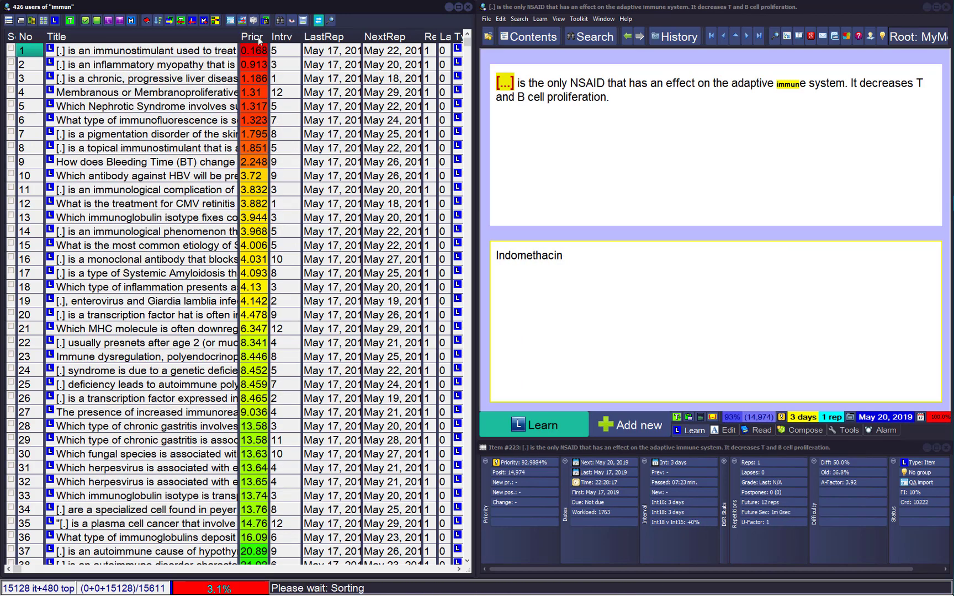
- Spread their priorities from minimum position 33 to maximum 33%, then close the list
{"action": "left_click", "coordinate": [215, 20]}
{"action": "key", "text": "Tab"}
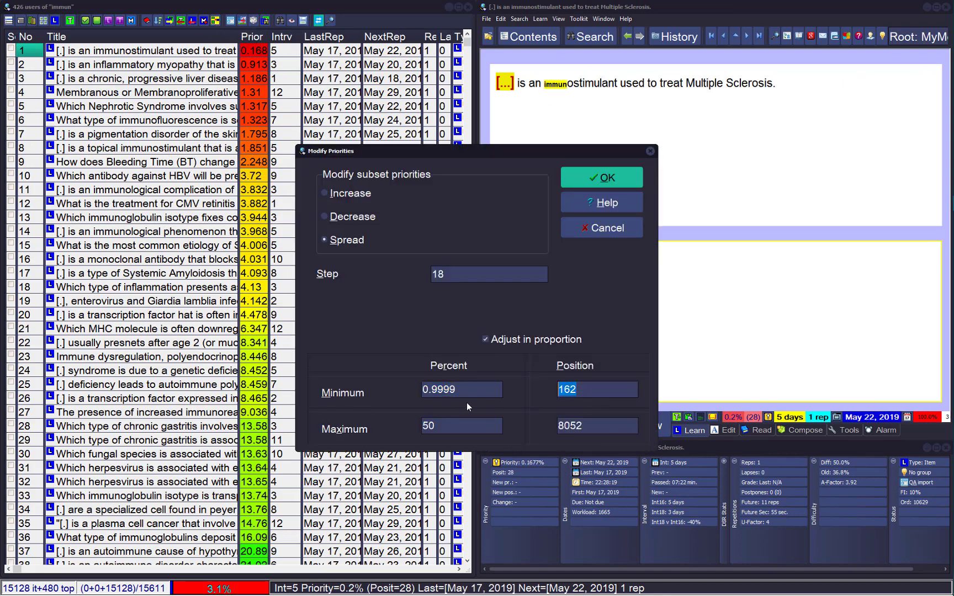
{"action": "type", "text": "33"}
{"action": "key", "text": "Tab"}
{"action": "type", "text": "33"}
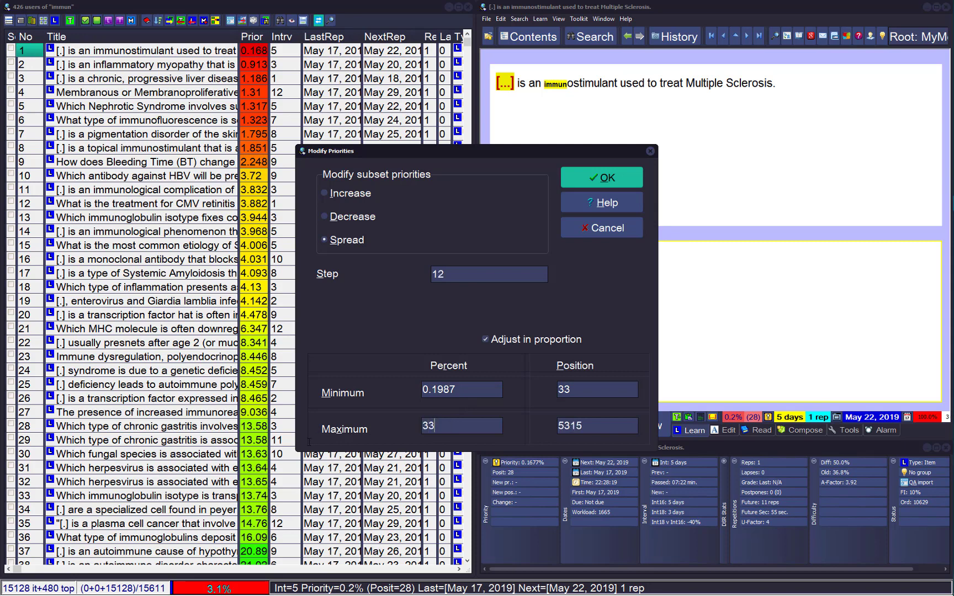
{"action": "left_click", "coordinate": [592, 179]}
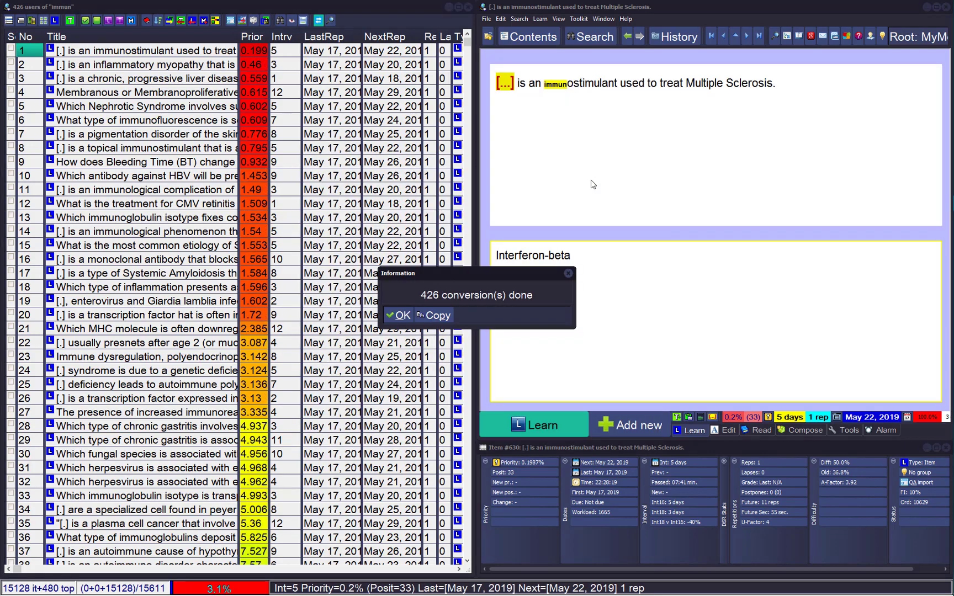
{"action": "key", "text": "Return"}
{"action": "key", "text": "Escape"}
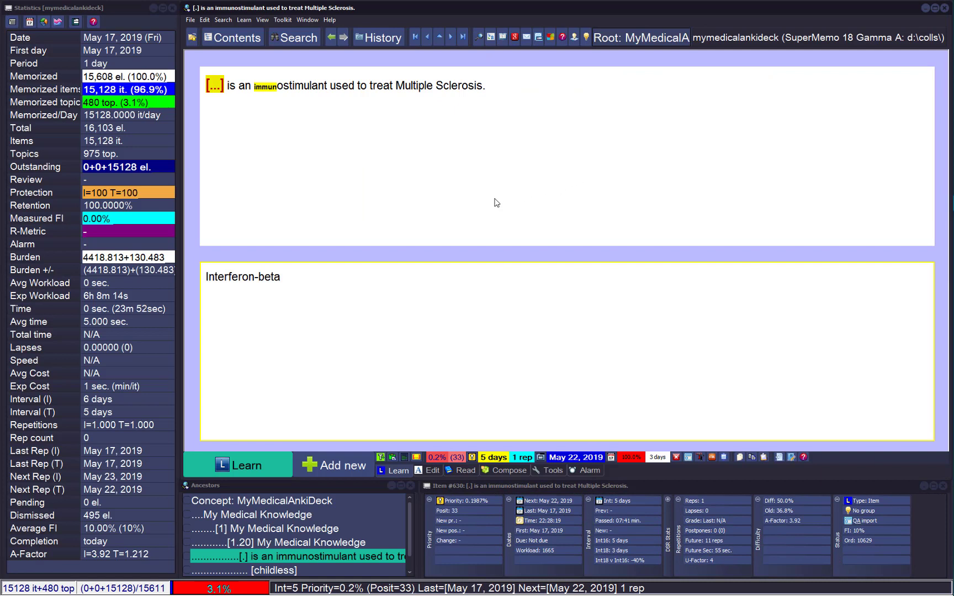
- Preview mercy rescheduling at 66 per day, including future repetitions with an 11-day collecting period
{"action": "left_click", "coordinate": [283, 19]}
{"action": "left_click", "coordinate": [296, 74]}
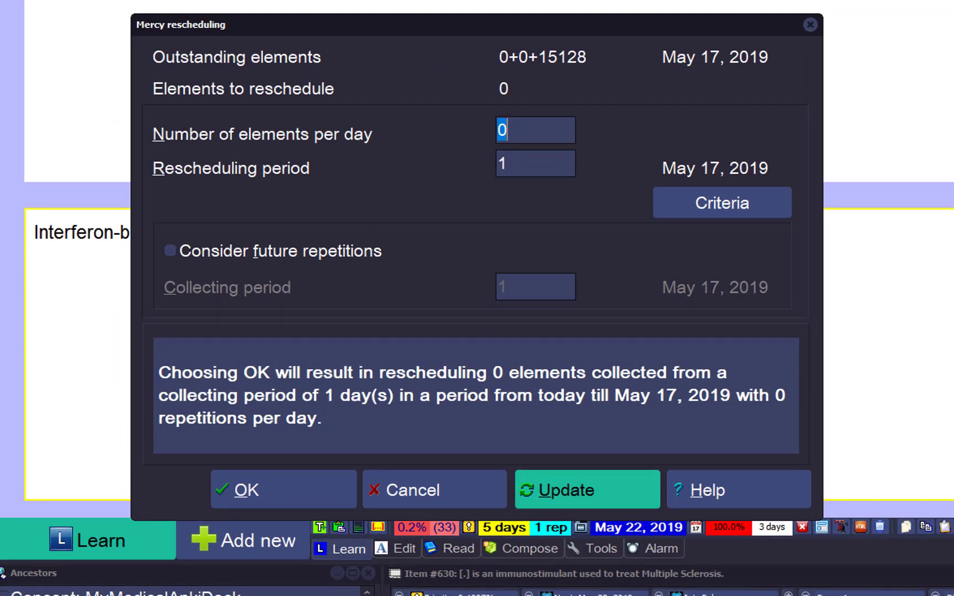
{"action": "type", "text": "66"}
{"action": "left_click", "coordinate": [570, 490]}
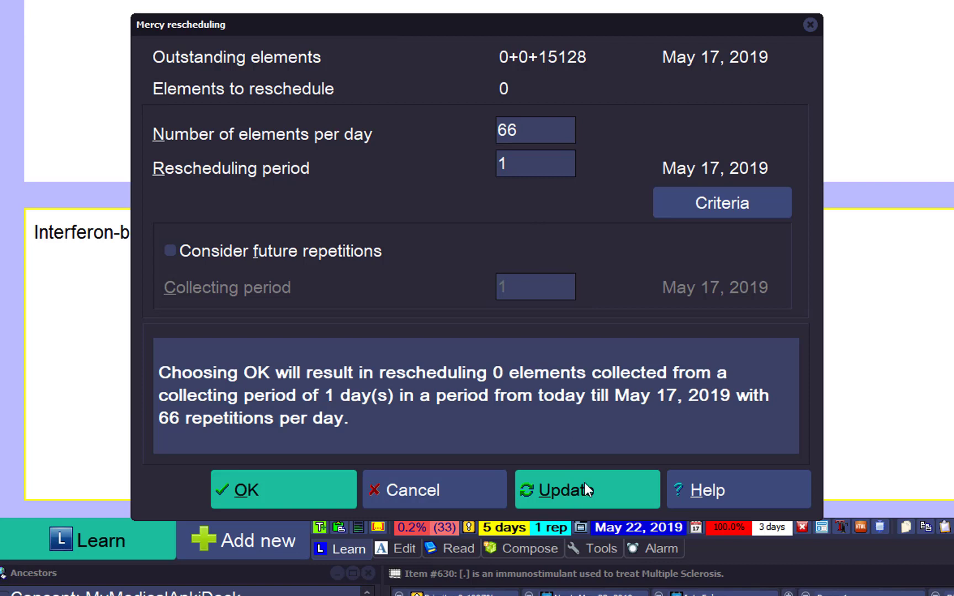
{"action": "left_click", "coordinate": [172, 249]}
{"action": "left_click_drag", "start_coordinate": [534, 292], "coordinate": [405, 290]}
{"action": "type", "text": "11"}
{"action": "left_click", "coordinate": [573, 497]}
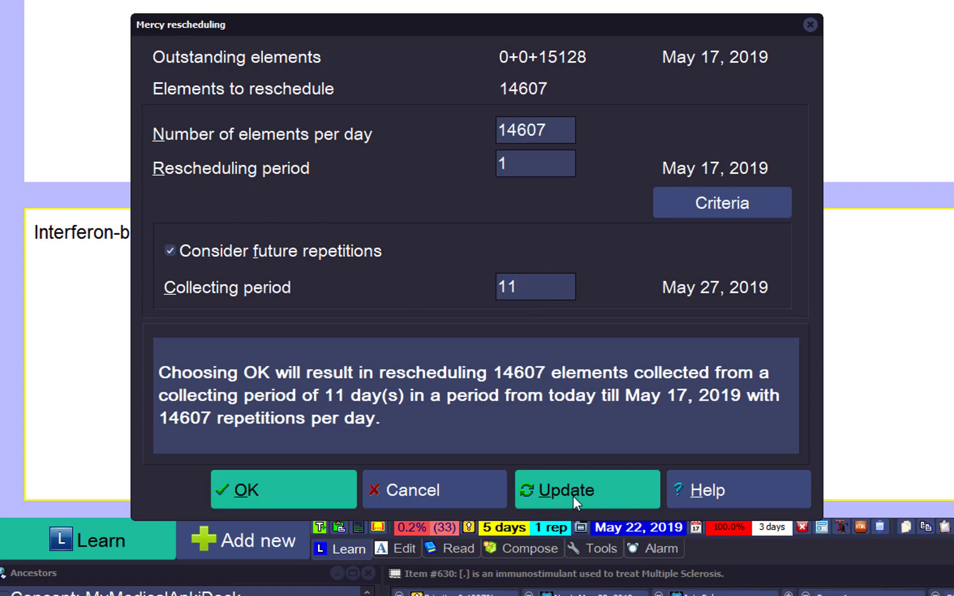
- Adjust the daily load from 66 through 67 to 69 repetitions per day until Dec 29, 2019
{"action": "left_click_drag", "start_coordinate": [556, 131], "coordinate": [392, 113]}
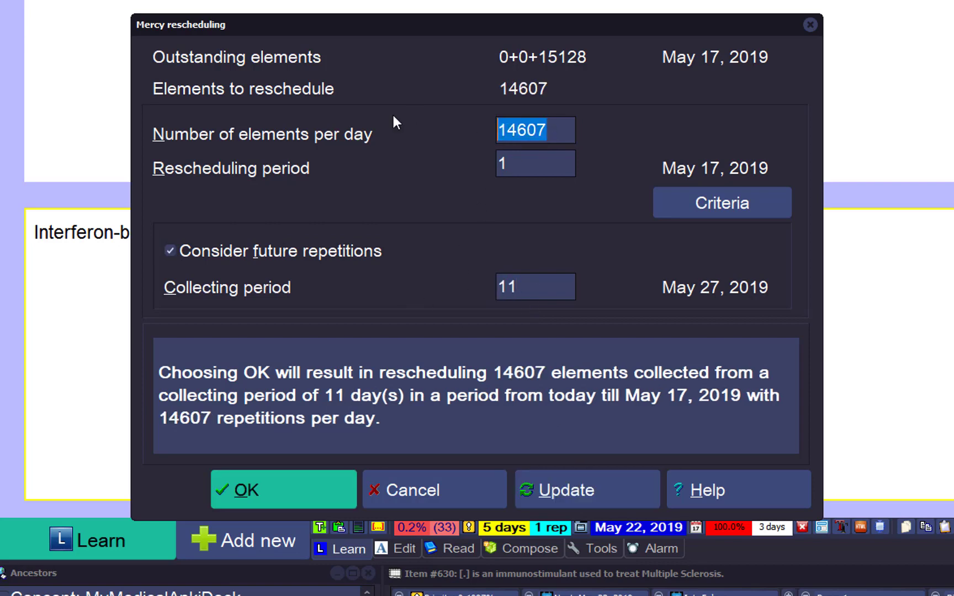
{"action": "type", "text": "66"}
{"action": "left_click", "coordinate": [605, 500]}
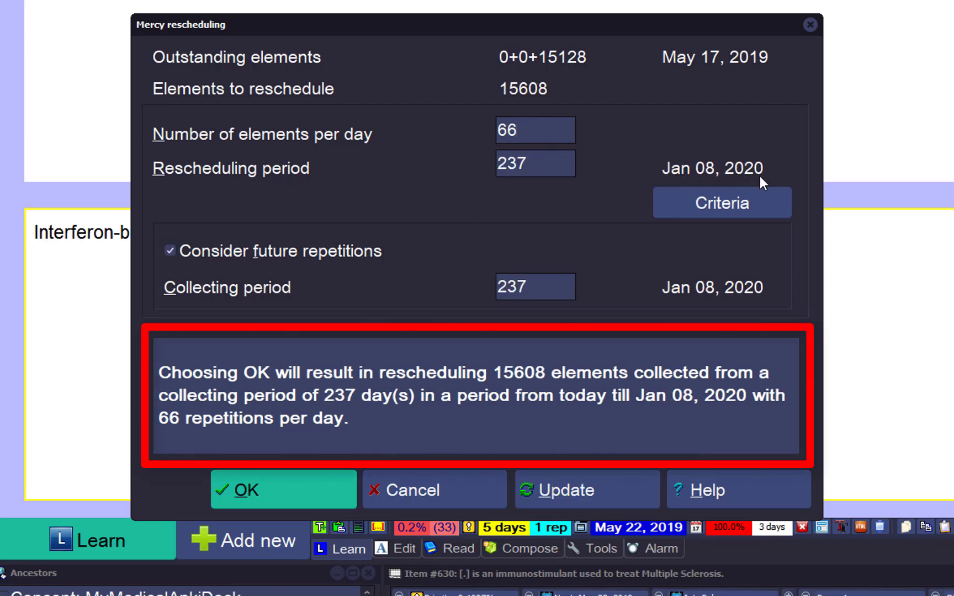
{"action": "left_click", "coordinate": [560, 133]}
{"action": "key", "text": "BackSpace"}
{"action": "type", "text": "7"}
{"action": "key", "text": "Return"}
{"action": "key", "text": "BackSpace"}
{"action": "type", "text": "9"}
{"action": "key", "text": "Return"}
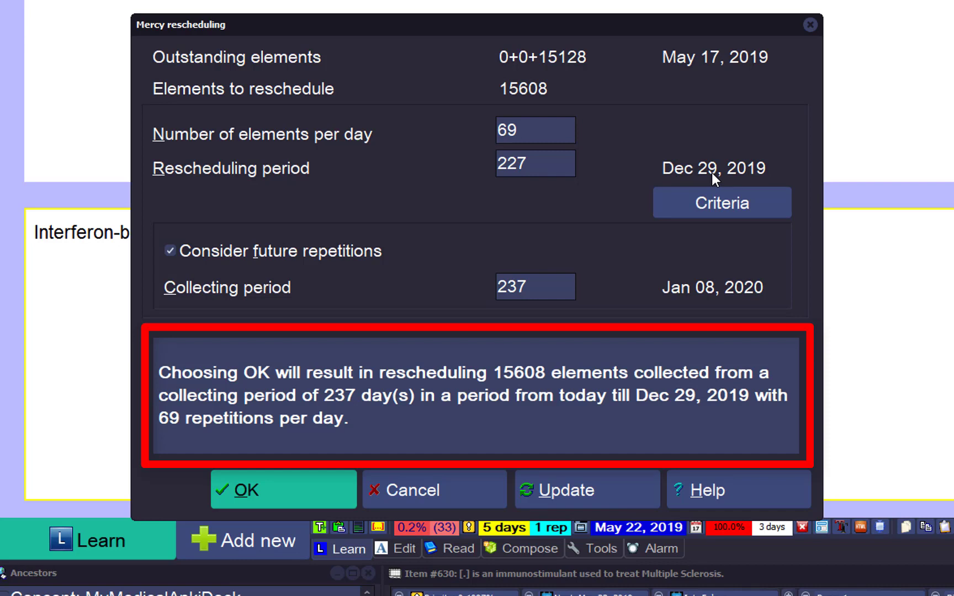
{"action": "left_click", "coordinate": [712, 203]}
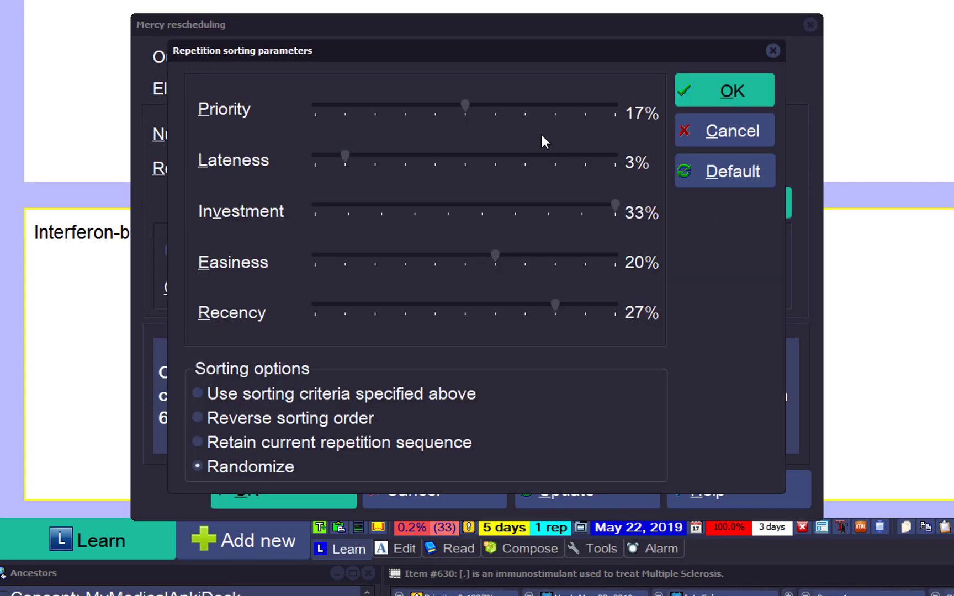
- Weight repetition sorting to maximum priority (91%) with lateness, investment and recency at minimum, and confirm
{"action": "left_click_drag", "start_coordinate": [468, 108], "coordinate": [612, 127]}
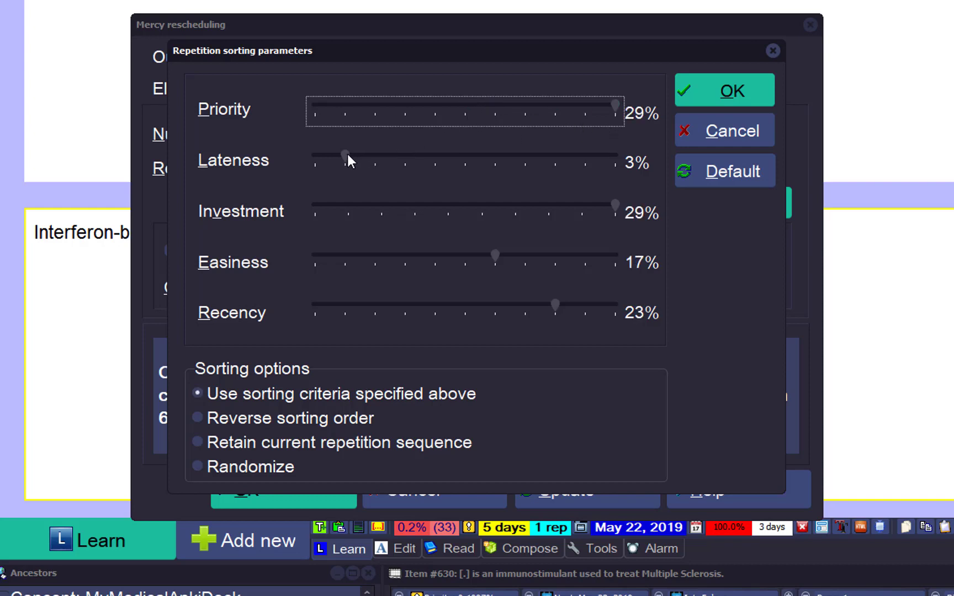
{"action": "left_click_drag", "start_coordinate": [347, 157], "coordinate": [315, 157]}
{"action": "left_click_drag", "start_coordinate": [618, 217], "coordinate": [256, 214]}
{"action": "mouse_move", "coordinate": [497, 258]}
{"action": "left_mouse_down"}
{"action": "mouse_move", "coordinate": [473, 262]}
{"action": "mouse_move", "coordinate": [486, 271]}
{"action": "left_mouse_up"}
{"action": "left_click_drag", "start_coordinate": [556, 315], "coordinate": [286, 306]}
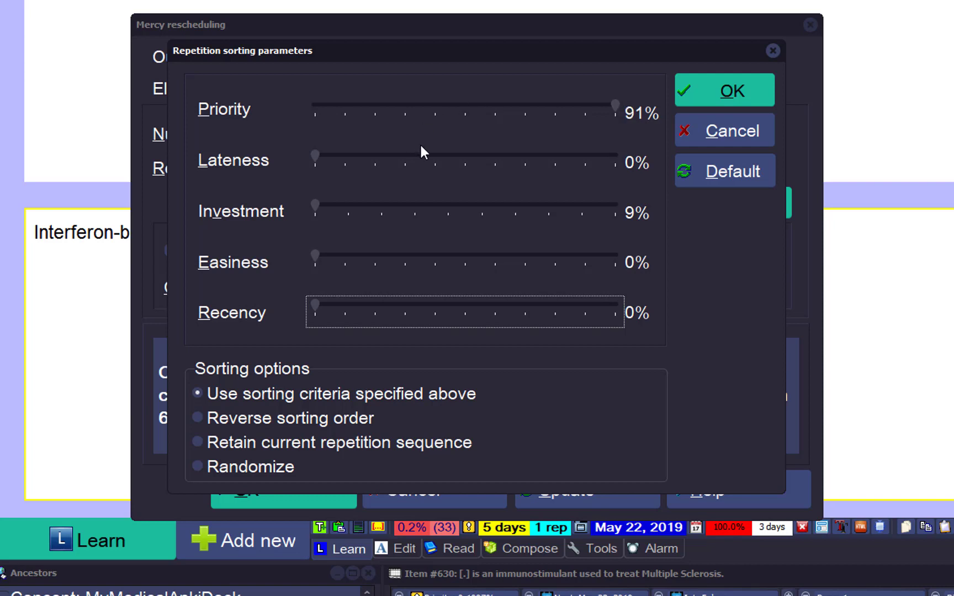
{"action": "left_click", "coordinate": [724, 92]}
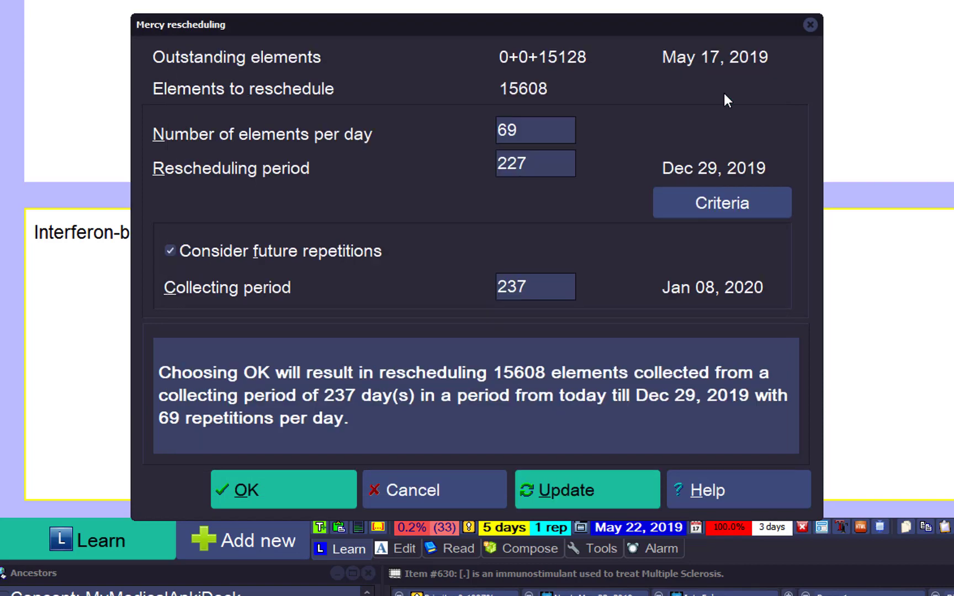
- Apply the rescheduling and preview May 17's adrenergic, a1-blocker, Neostigmine and AV node cards
{"action": "left_click", "coordinate": [326, 482]}
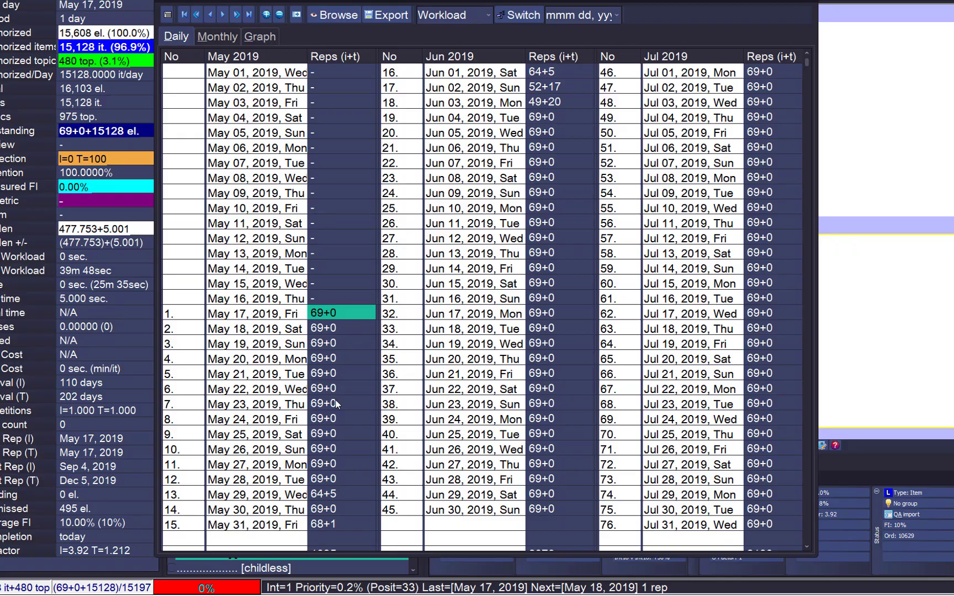
{"action": "double_click", "coordinate": [348, 314]}
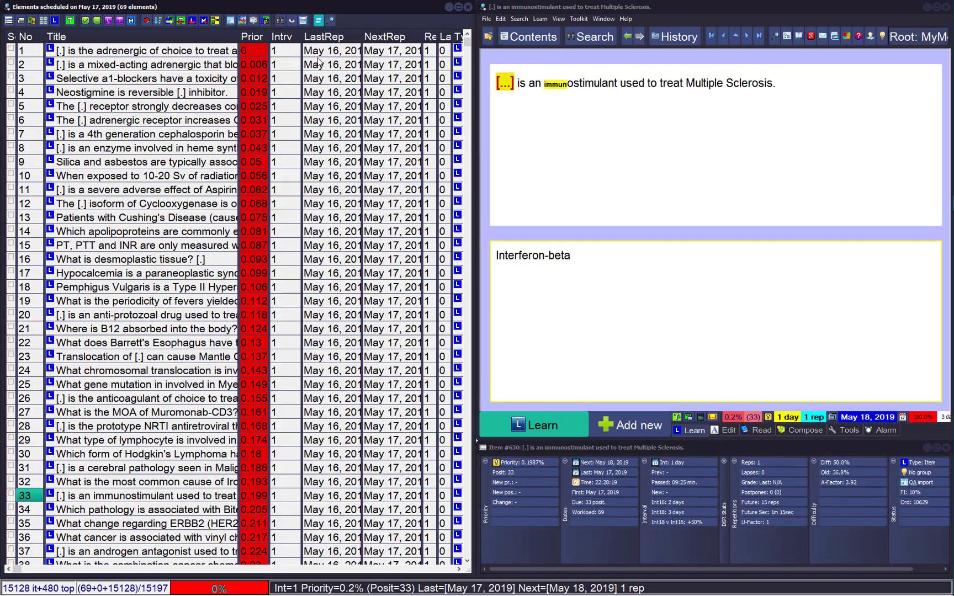
{"action": "left_click", "coordinate": [163, 51]}
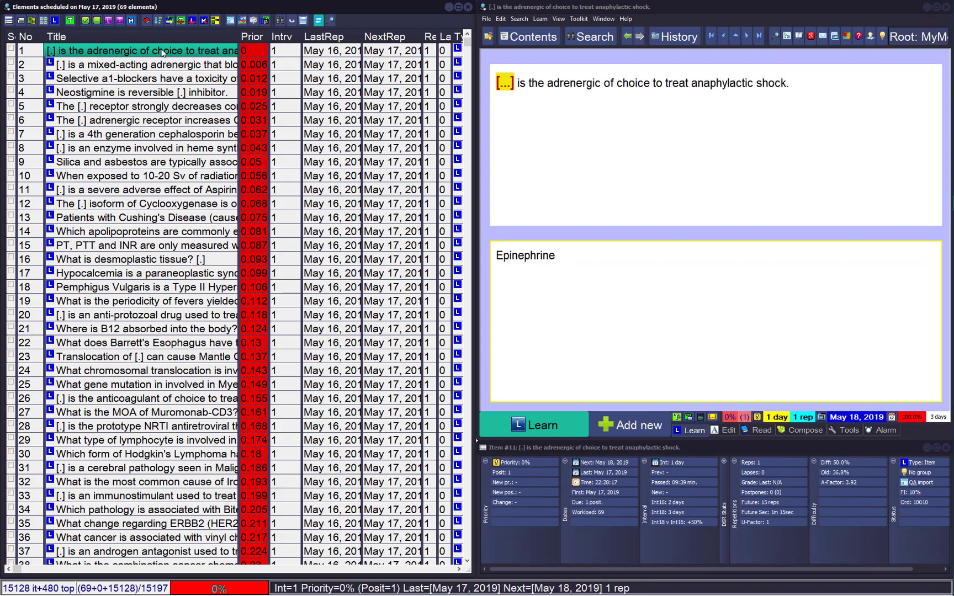
{"action": "left_click", "coordinate": [158, 67]}
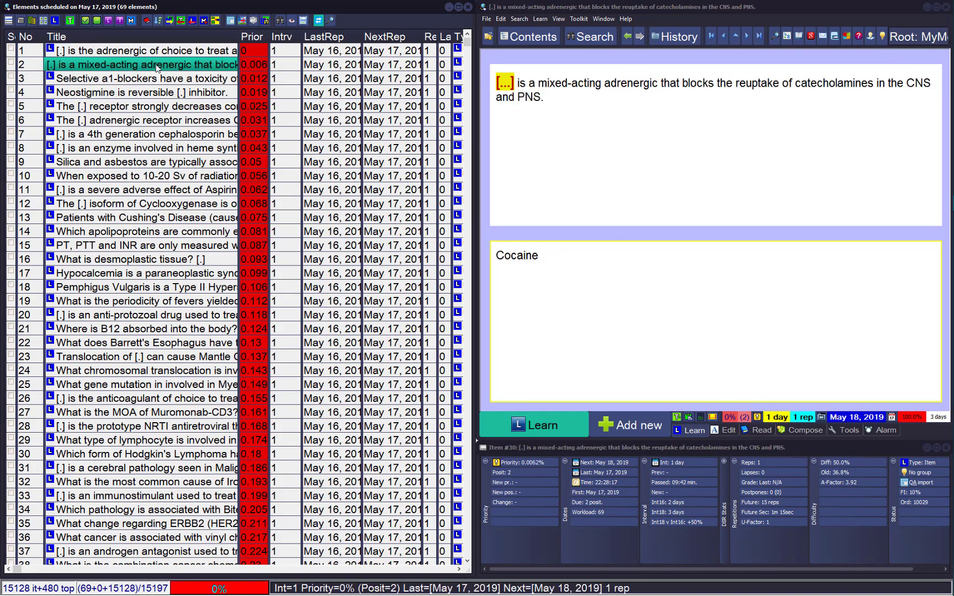
{"action": "left_click", "coordinate": [157, 81]}
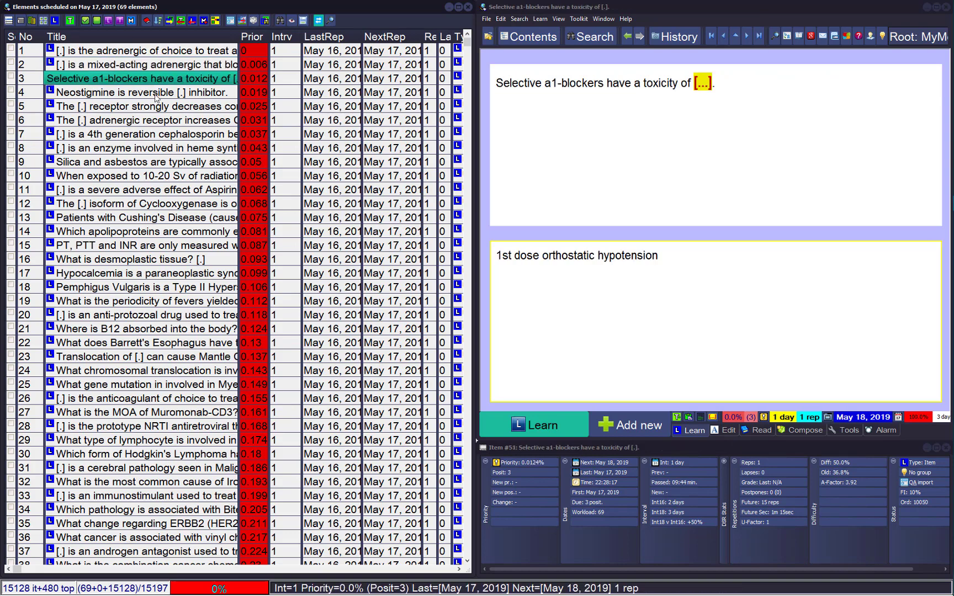
{"action": "left_click", "coordinate": [156, 95]}
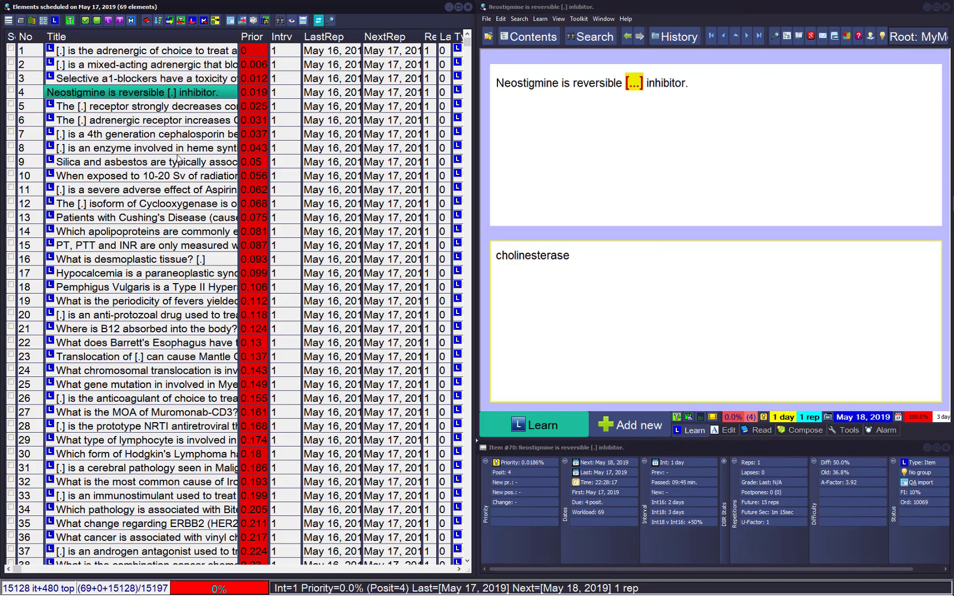
{"action": "left_click", "coordinate": [175, 108]}
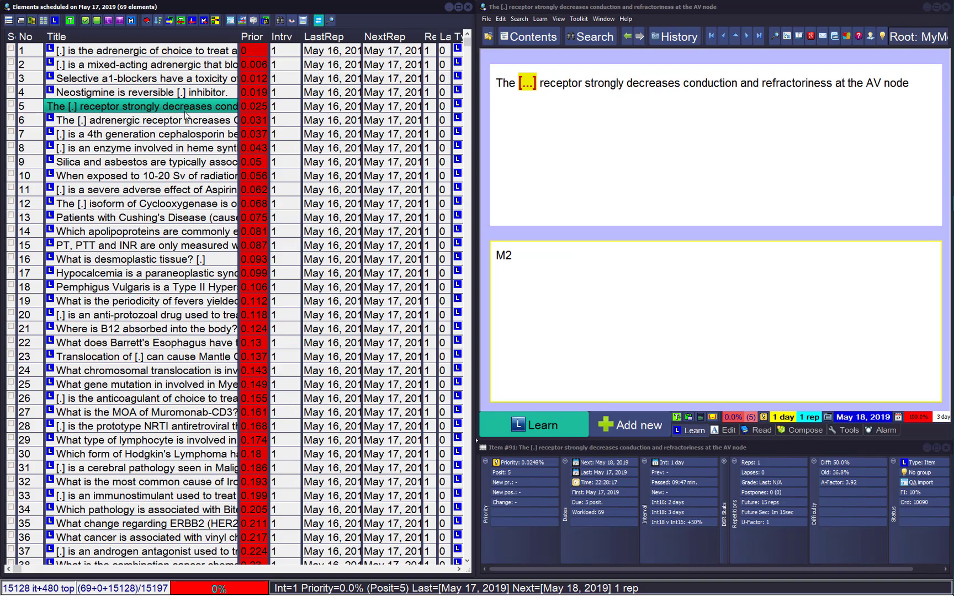
- Preview the Pemphigus Vulgaris, ERBB2, vinyl chloride, androgen antagonist and MOPP cards, then check May 21's workload
{"action": "left_click", "coordinate": [255, 285]}
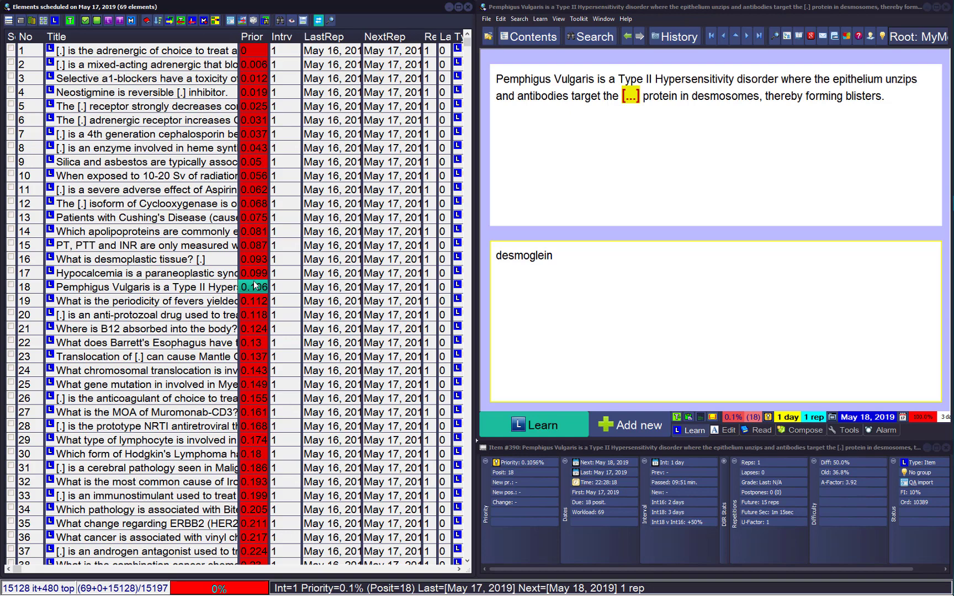
{"action": "left_click", "coordinate": [166, 525]}
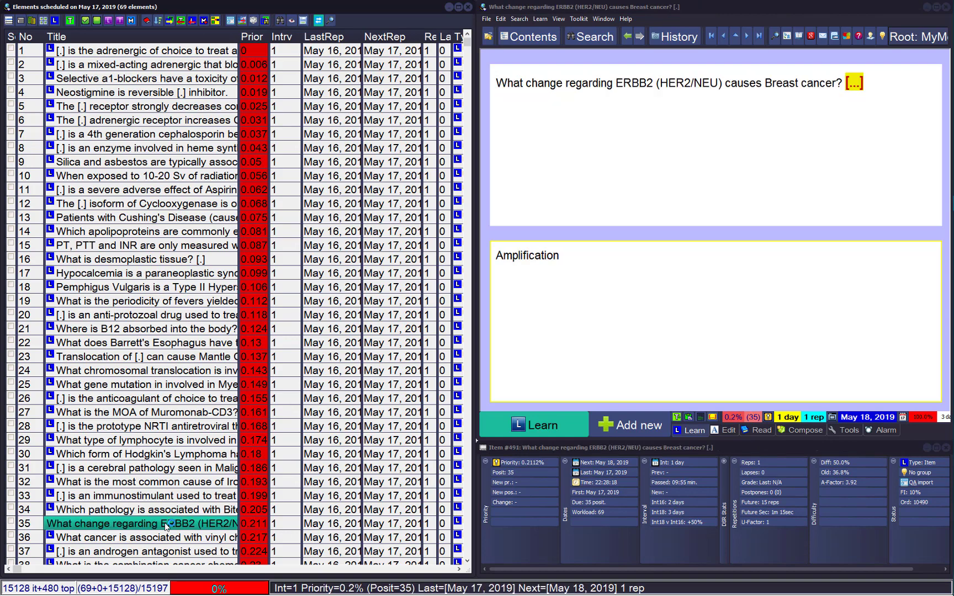
{"action": "key", "text": "Down"}
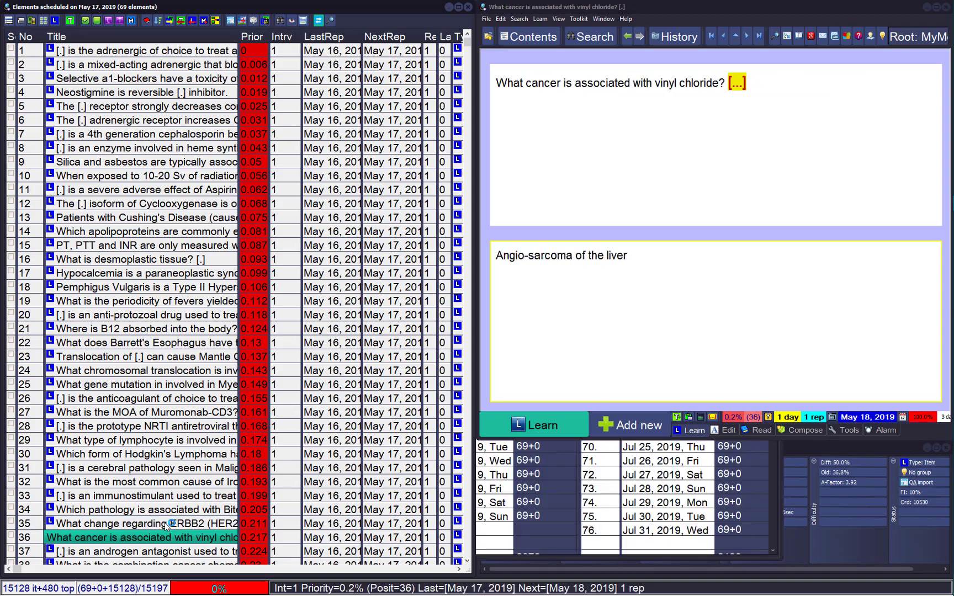
{"action": "key", "text": "Down"}
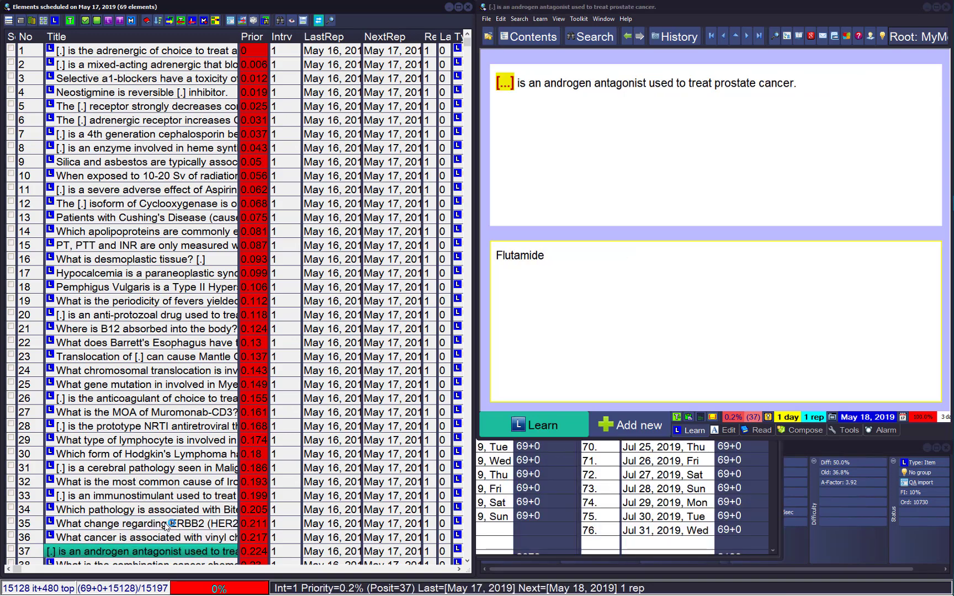
{"action": "key", "text": "Down"}
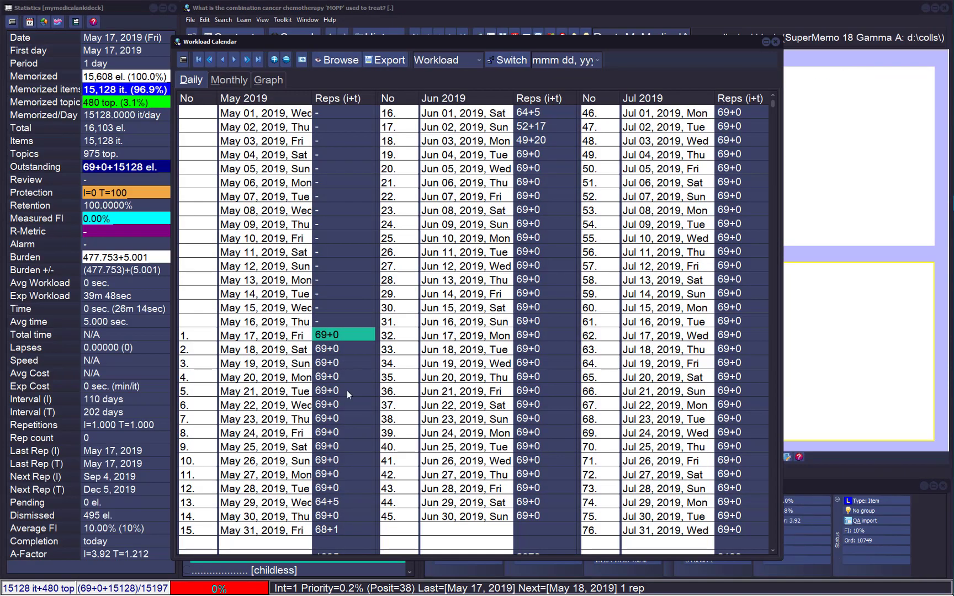
{"action": "left_click", "coordinate": [347, 391]}
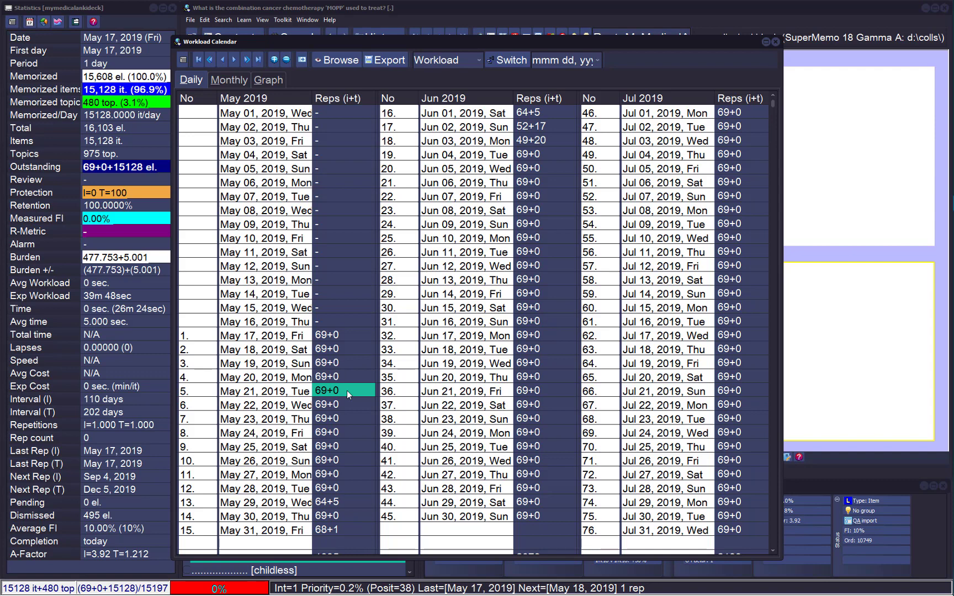
- Start today's learning session and grade the Epinephrine adrenergic card
{"action": "key", "text": "Escape"}
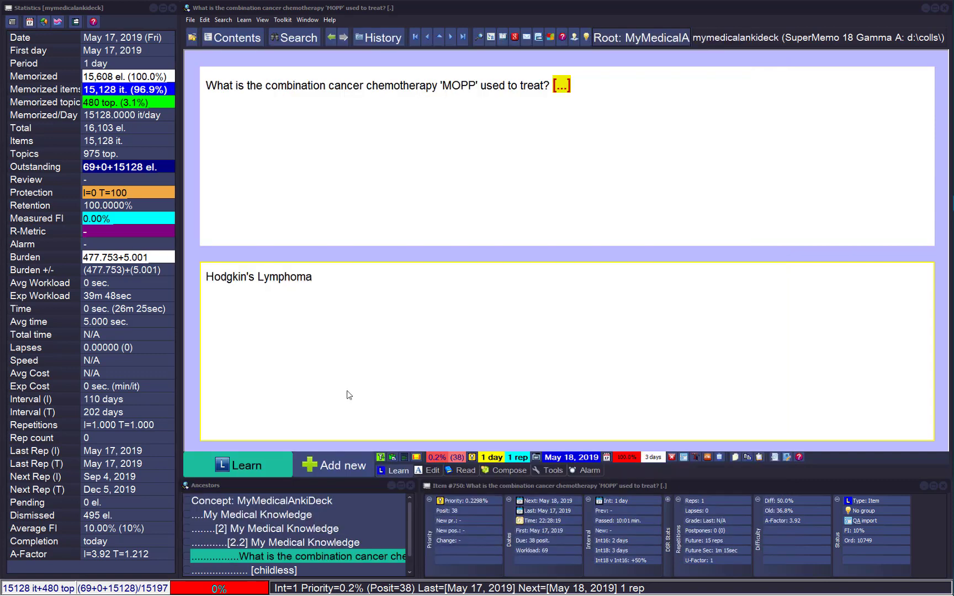
{"action": "left_click", "coordinate": [278, 470]}
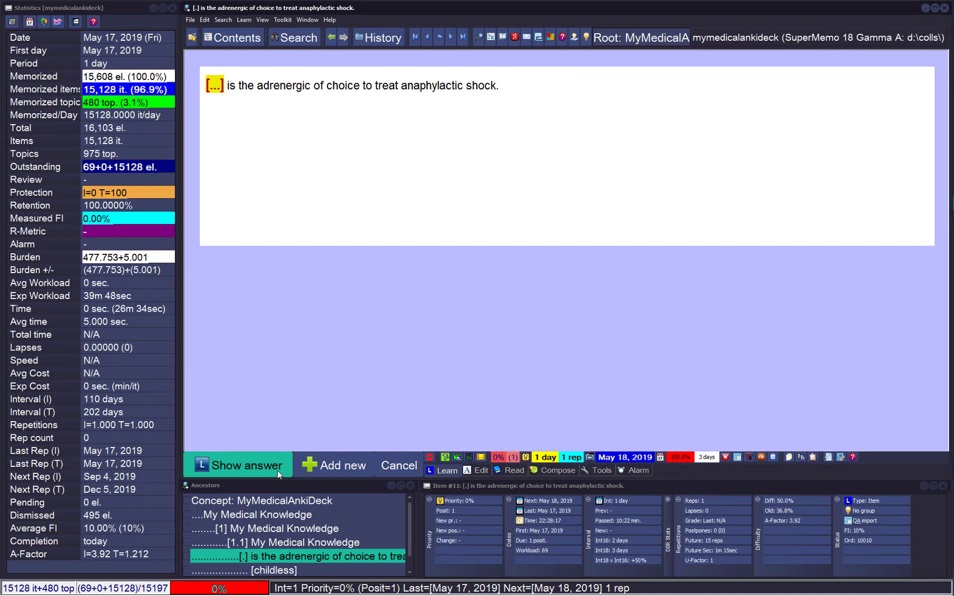
{"action": "left_click", "coordinate": [277, 467]}
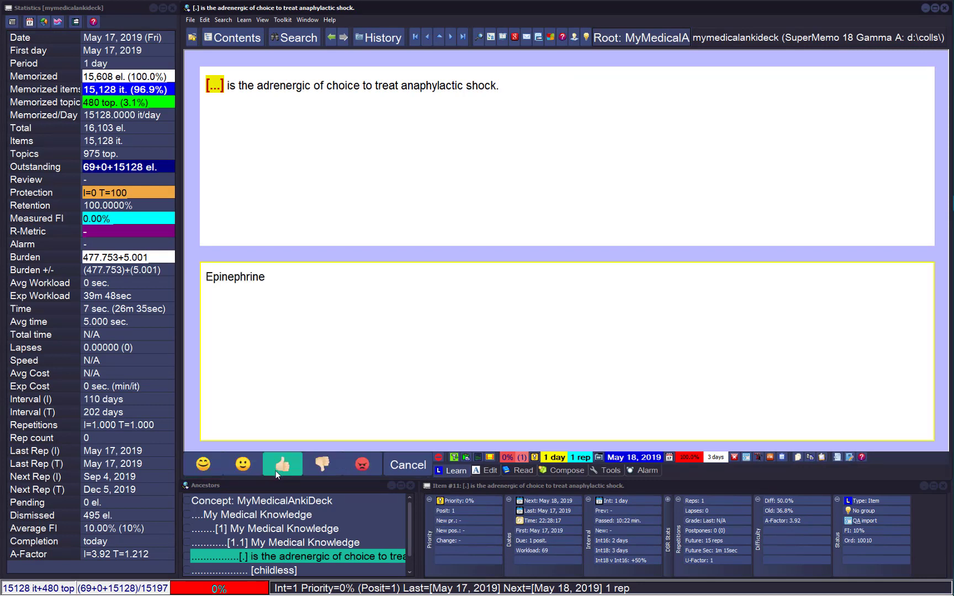
{"action": "left_click", "coordinate": [241, 468]}
{"action": "left_click", "coordinate": [240, 467]}
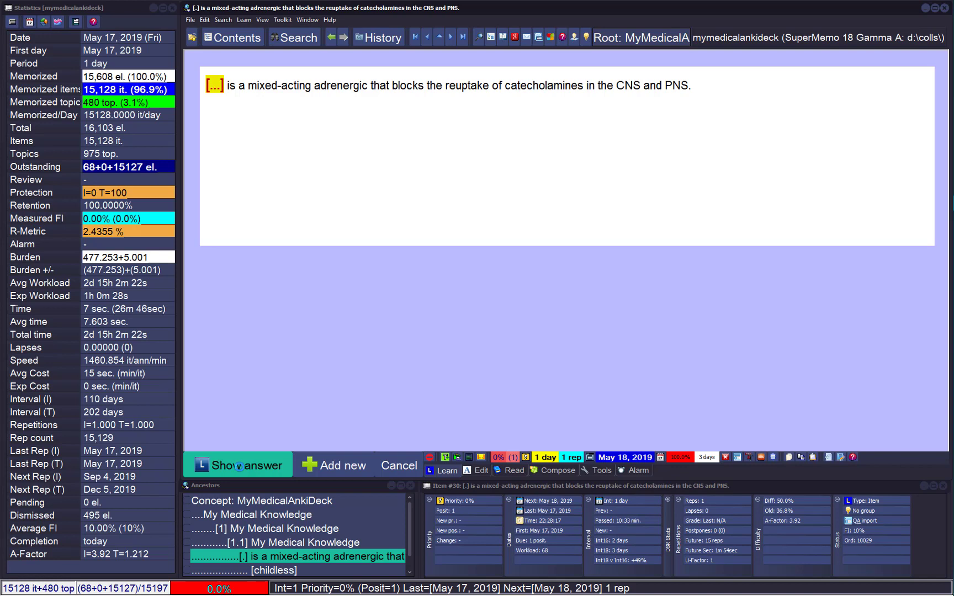
- Grade the Cocaine card as forgotten and reveal the a1-blocker toxicity answer
{"action": "left_click", "coordinate": [239, 466]}
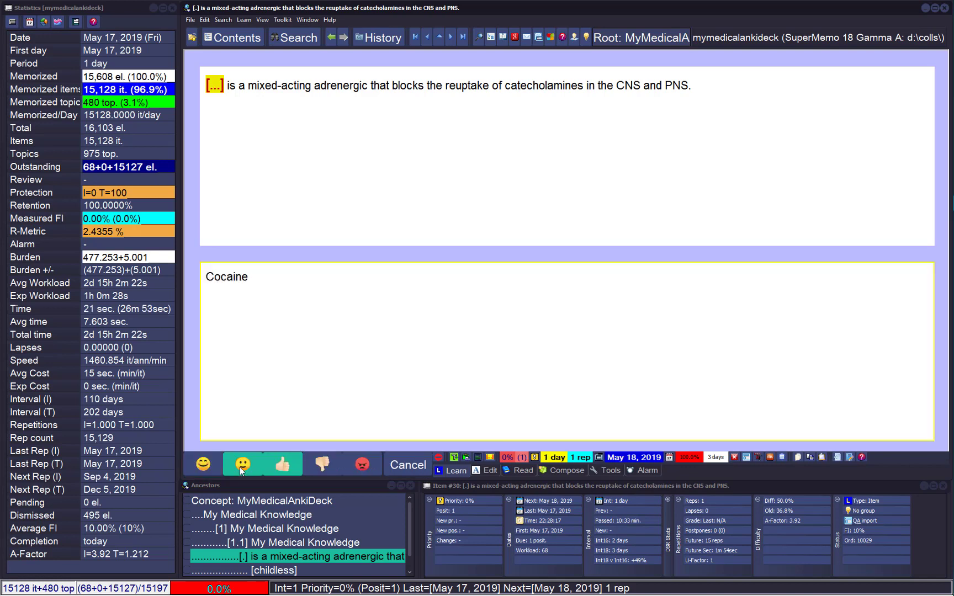
{"action": "left_click", "coordinate": [368, 465]}
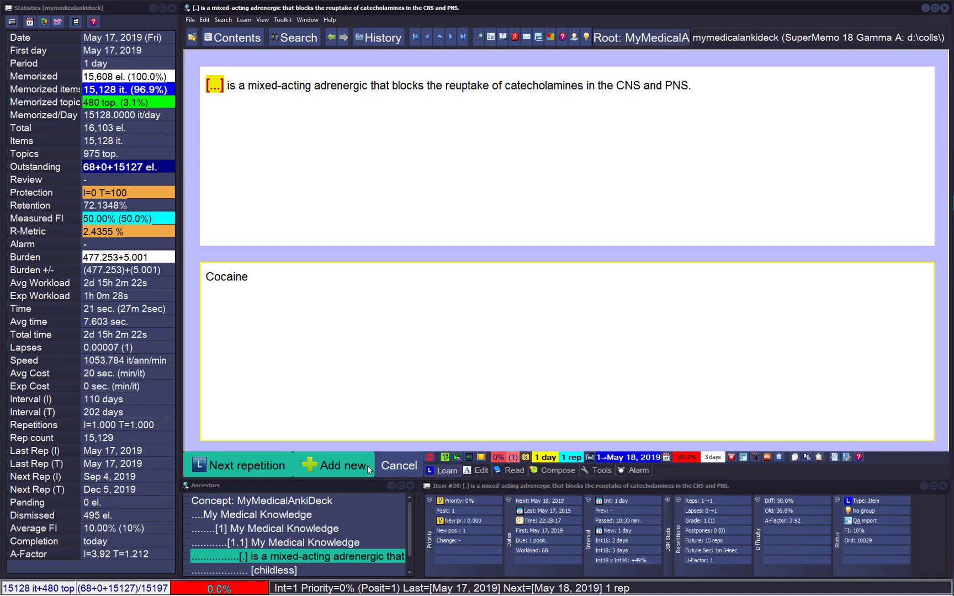
{"action": "left_click", "coordinate": [266, 469]}
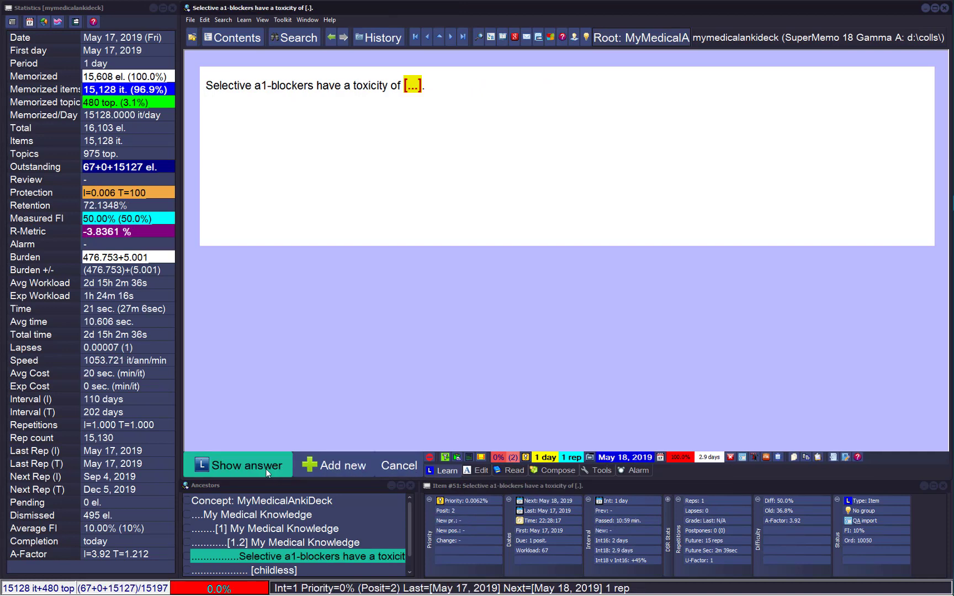
{"action": "left_click", "coordinate": [265, 469]}
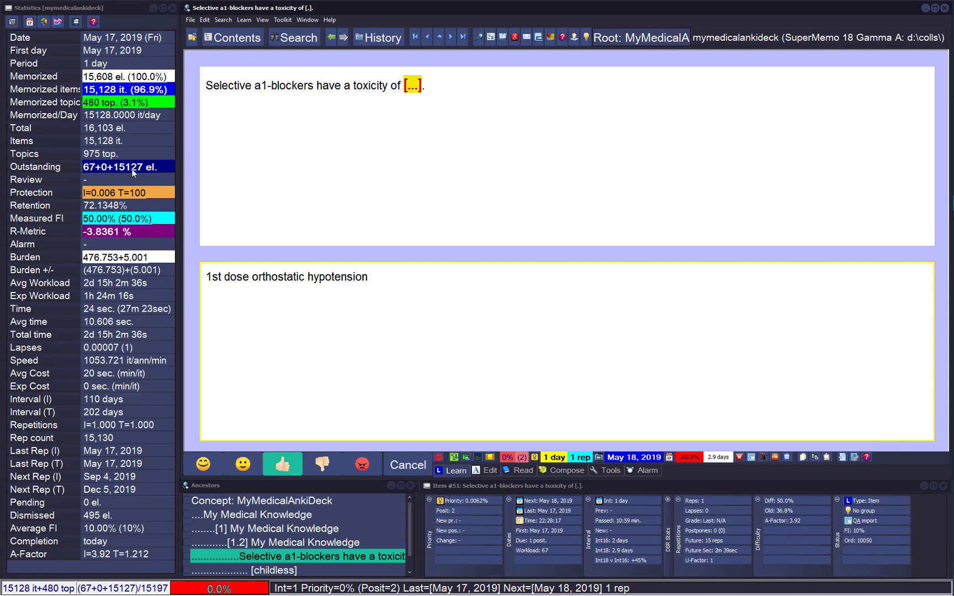
- Cut the final drill queue via Learn > Cut drills and load the next due card
{"action": "left_click", "coordinate": [241, 20]}
{"action": "left_click", "coordinate": [266, 98]}
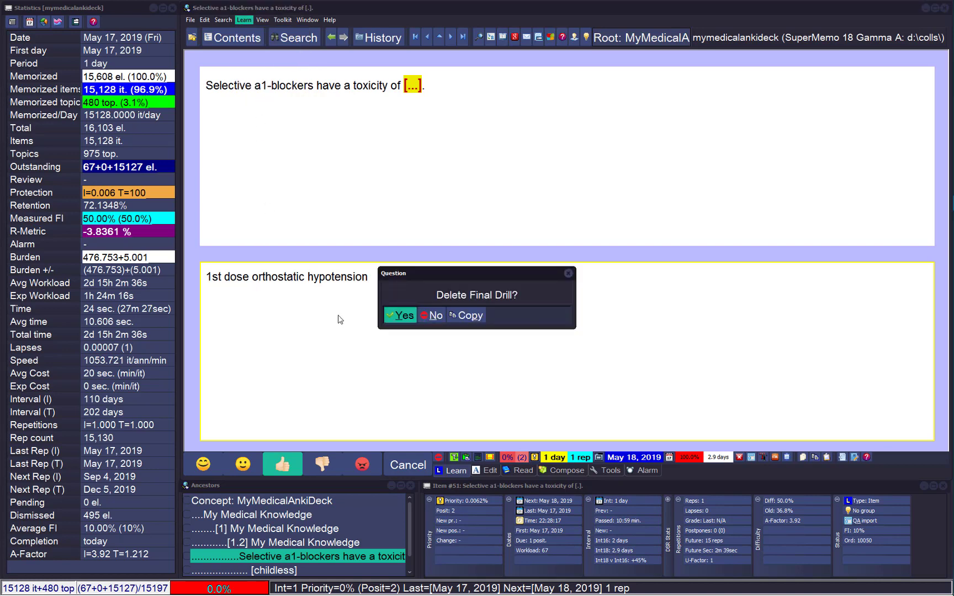
{"action": "left_click", "coordinate": [397, 315]}
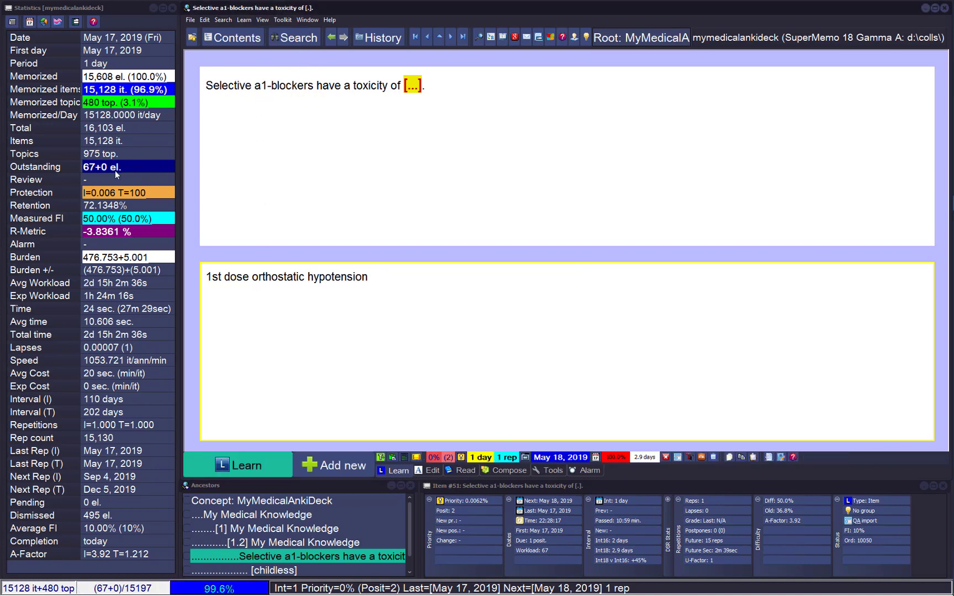
{"action": "key", "text": "Return"}
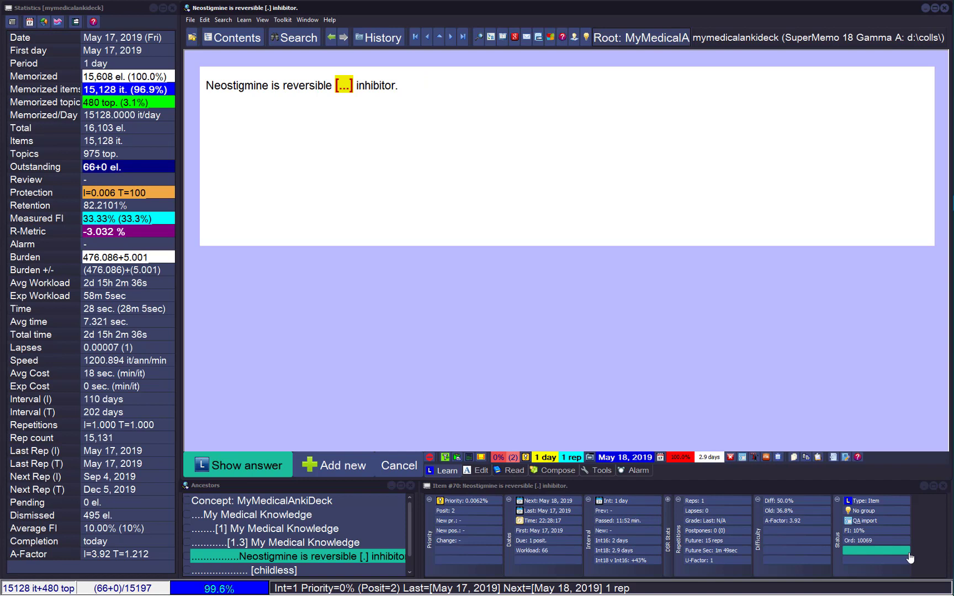
- Grade the Neostigmine and silica-and-asbestos (pulmonary) cards as good
{"action": "left_click", "coordinate": [264, 465]}
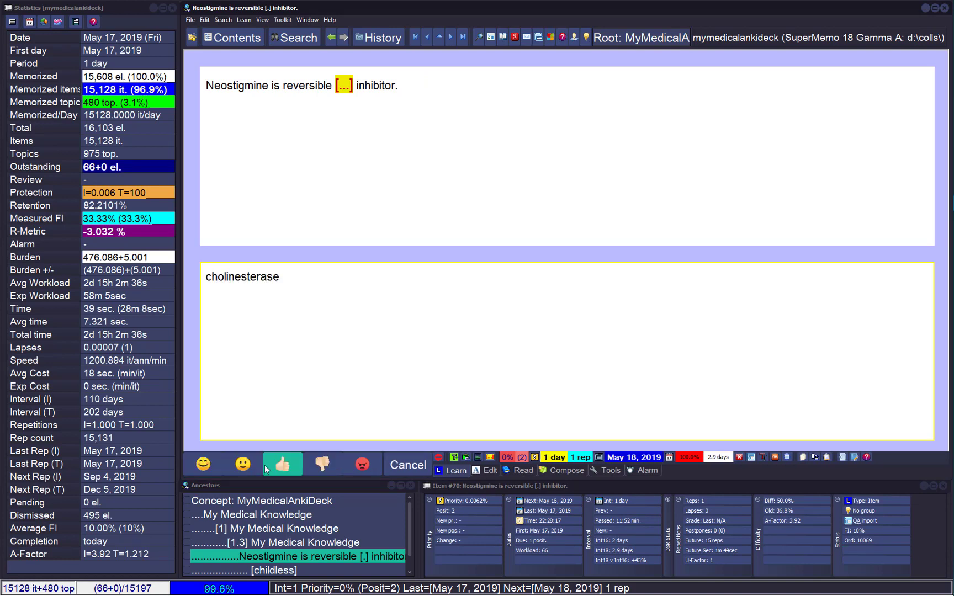
{"action": "left_click", "coordinate": [283, 465]}
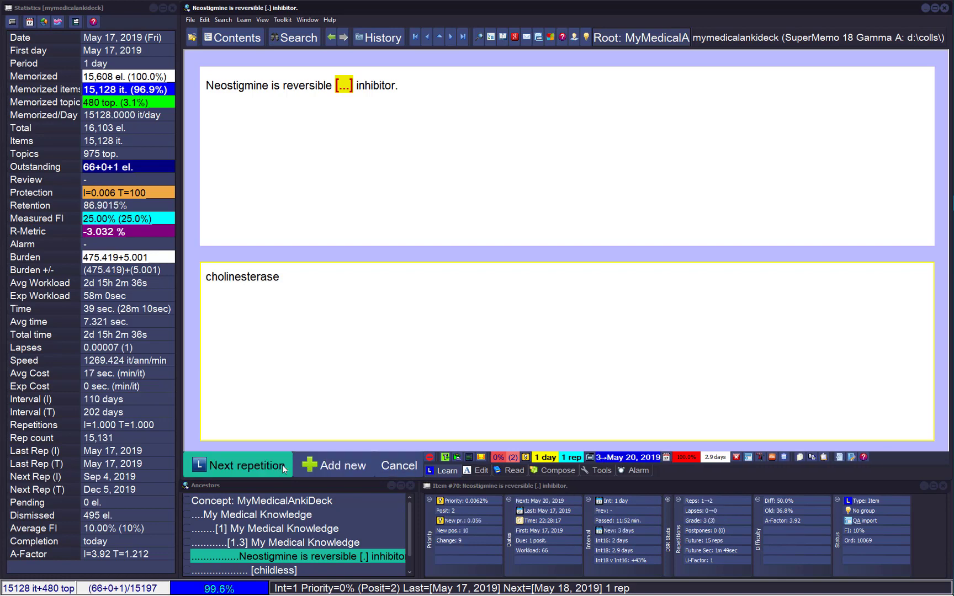
{"action": "left_click", "coordinate": [253, 469]}
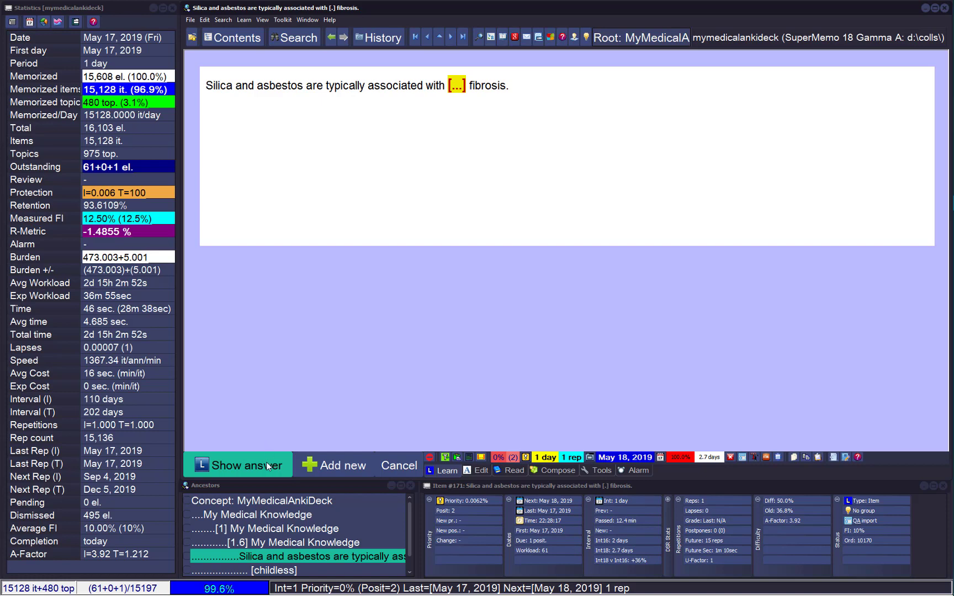
{"action": "left_click", "coordinate": [246, 466]}
{"action": "left_click", "coordinate": [249, 463]}
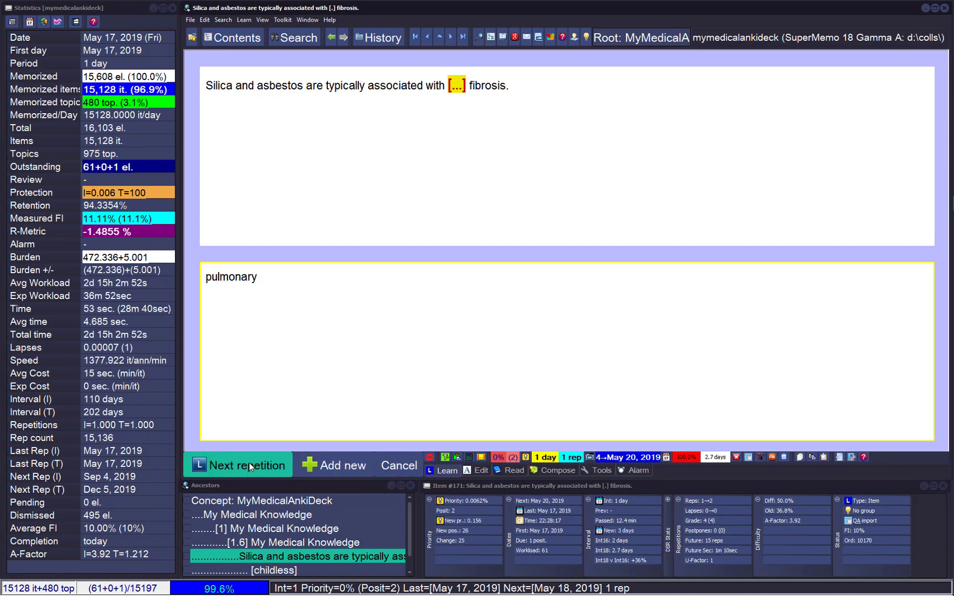